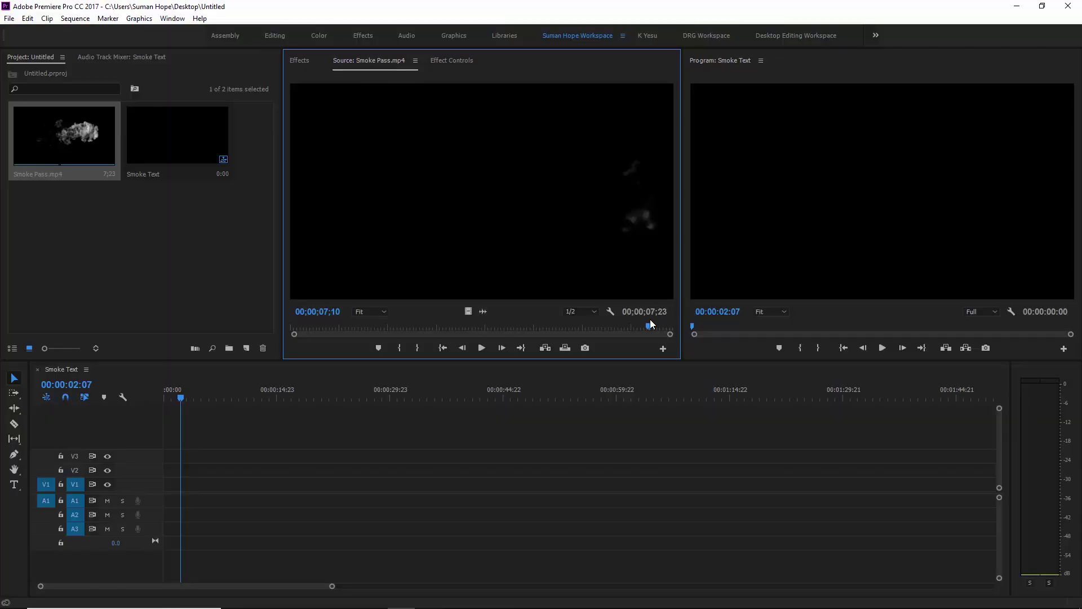
- Place Smoke Pass.mp4 at the start of the Smoke Text sequence and delete its unlinked audio
mouse_move(647, 322)
left_mouse_down()
mouse_move(417, 327)
mouse_move(622, 328)
mouse_move(496, 328)
left_mouse_up()
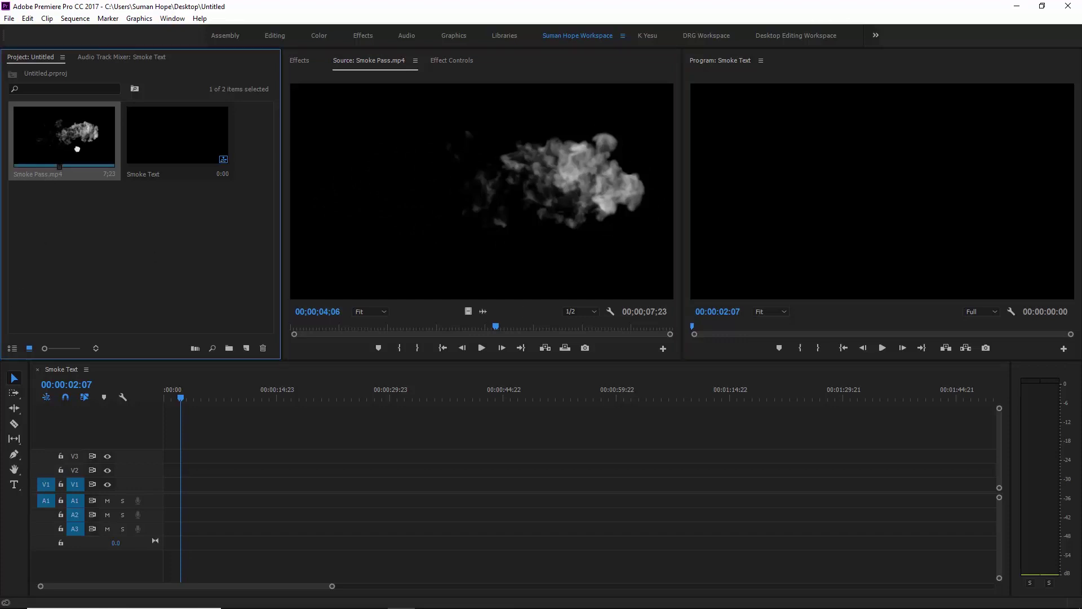
left_click_drag(67, 141, 186, 484)
right_click(195, 485)
left_click(265, 236)
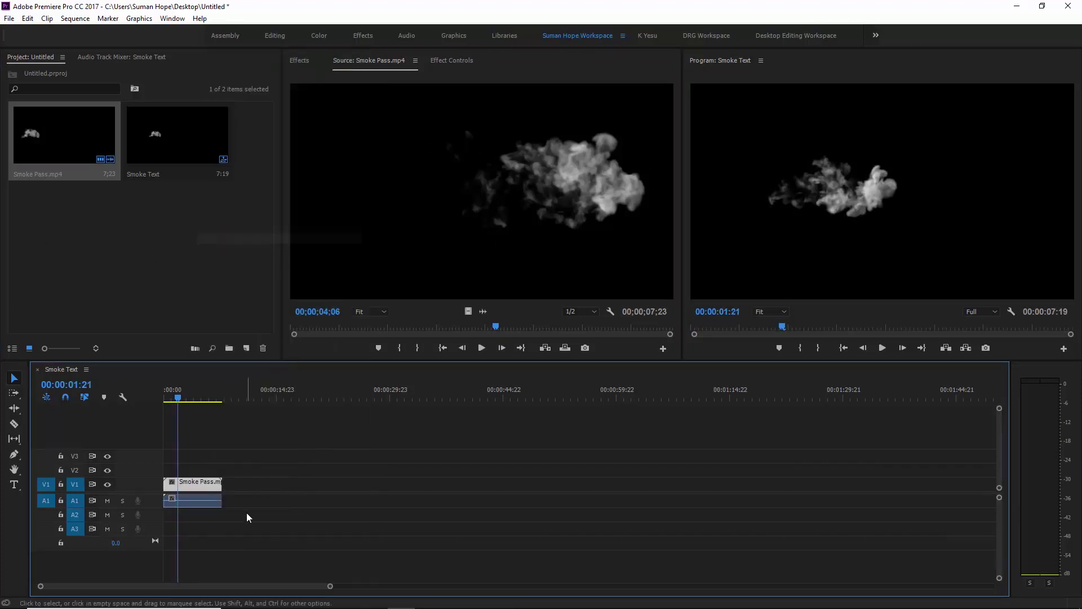
left_click(208, 502)
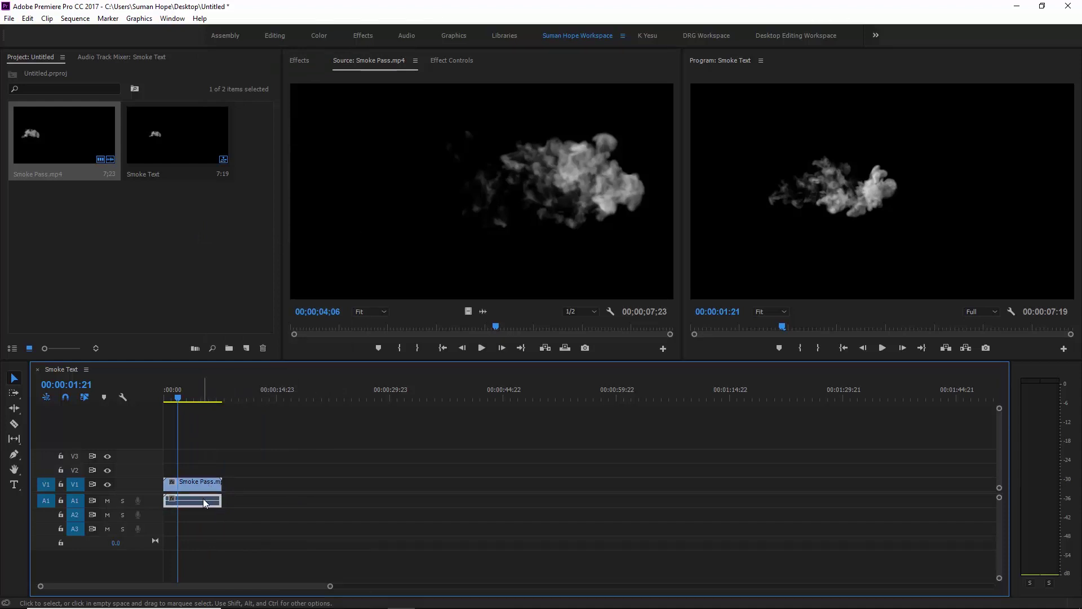
key("Delete")
- Play the sequence from the start to preview the smoke clip
left_click(185, 398)
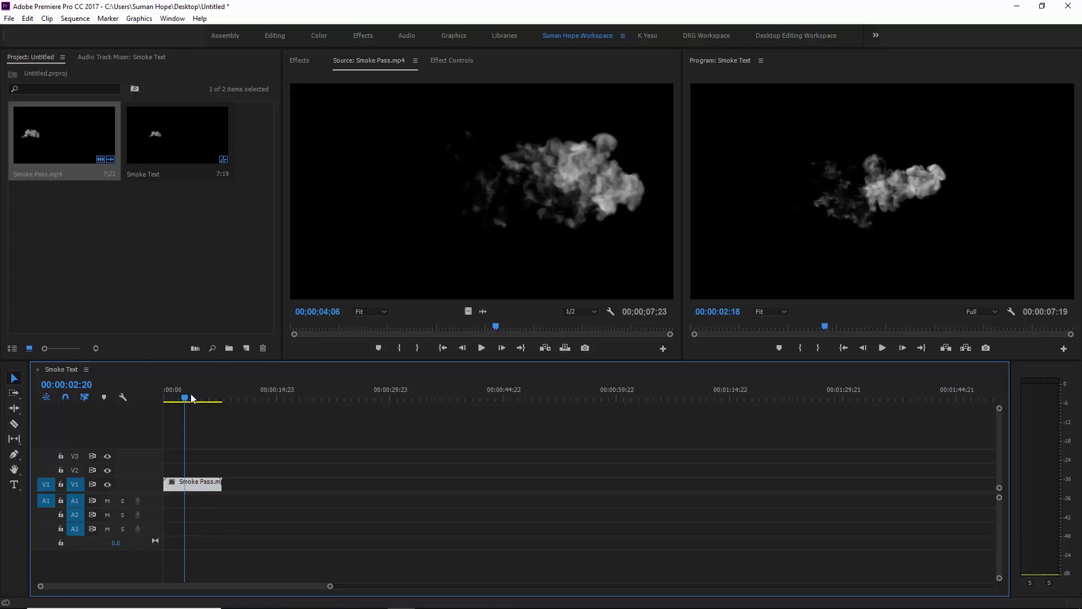
left_click_drag(188, 401, 147, 402)
key("space")
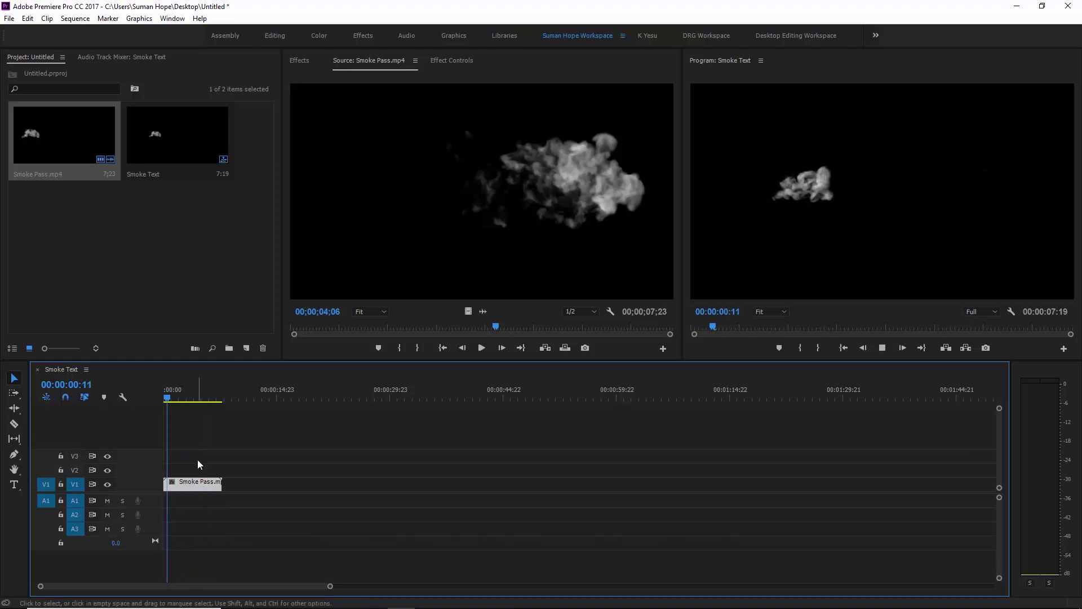
left_click(202, 398)
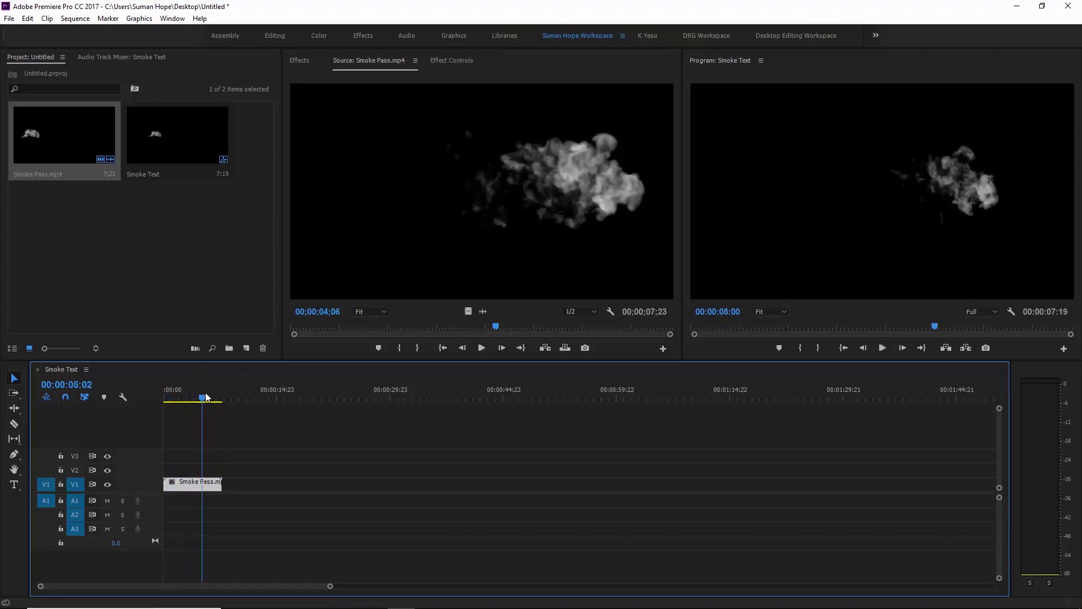
left_click_drag(206, 397, 134, 398)
key("space")
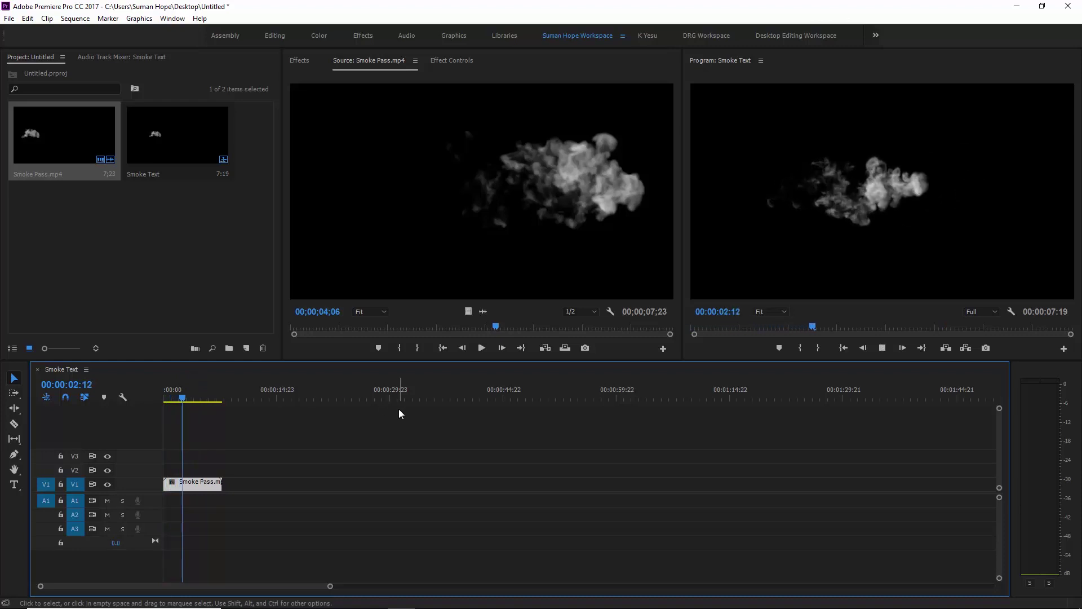
key("space")
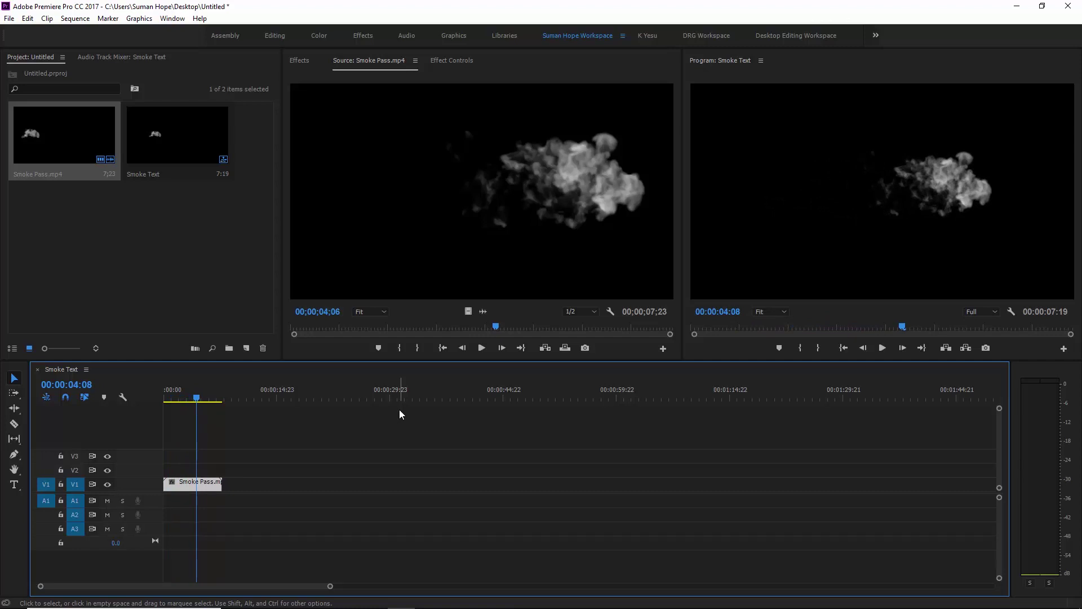
left_click(201, 281)
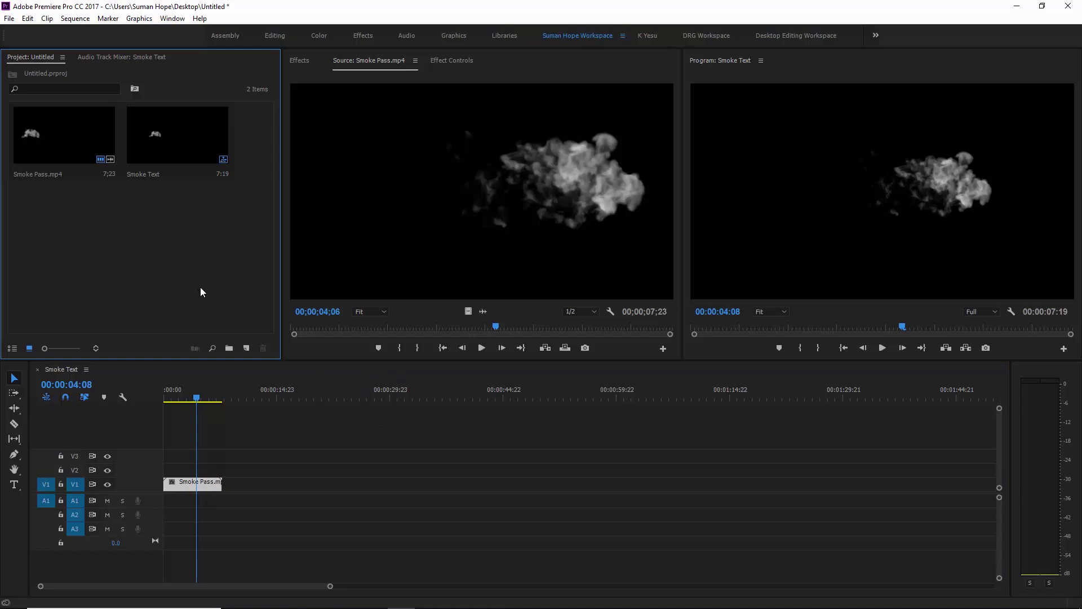
- Create a new legacy title with default video settings and type SMOKE TEXT
left_click(9, 21)
mouse_move(84, 32)
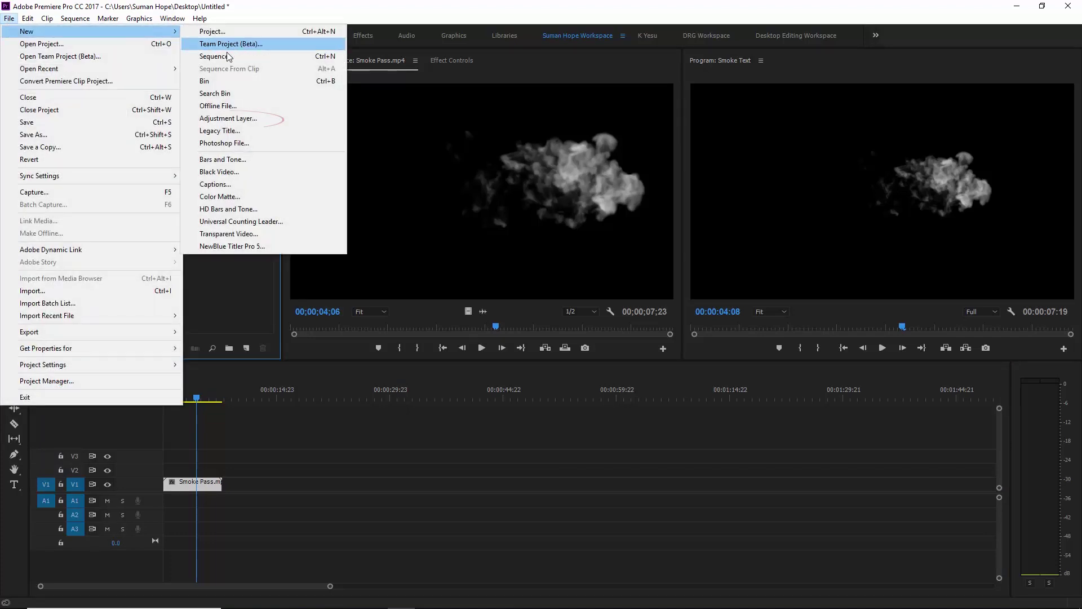
left_click(236, 131)
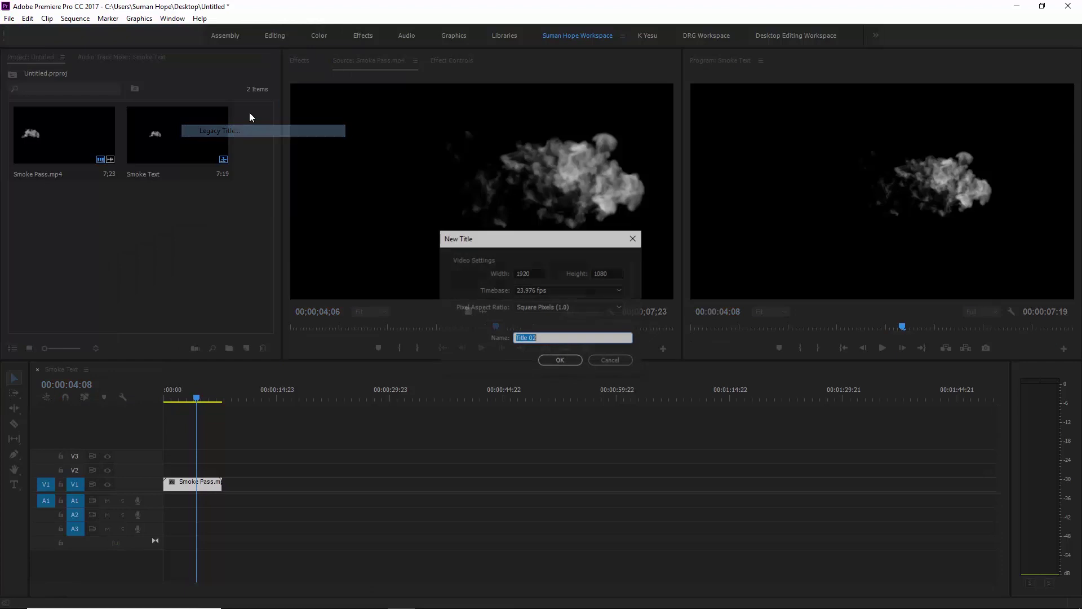
left_click(558, 362)
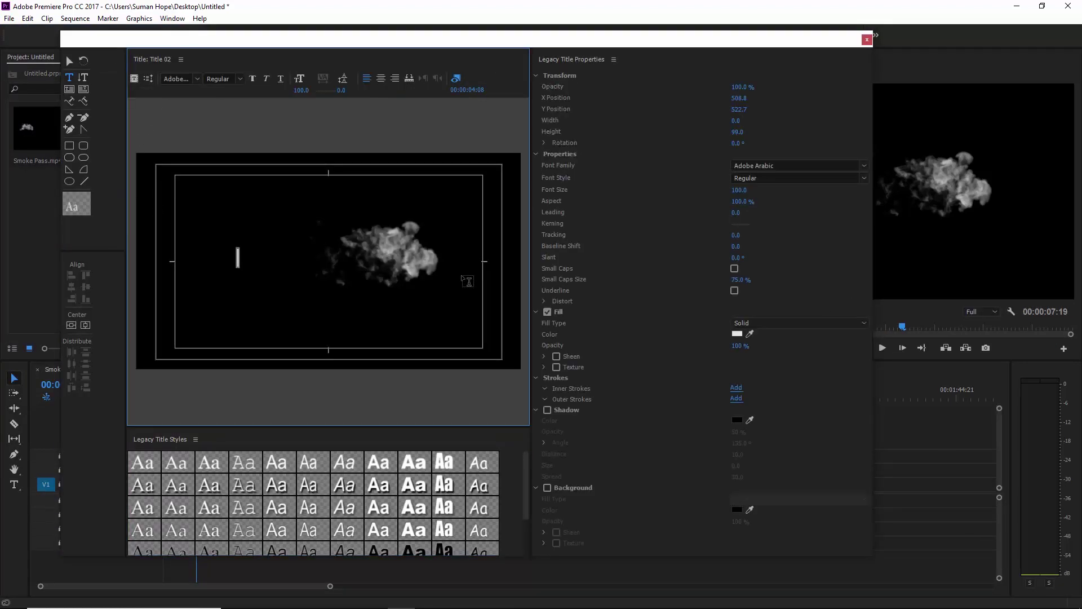
type("S")
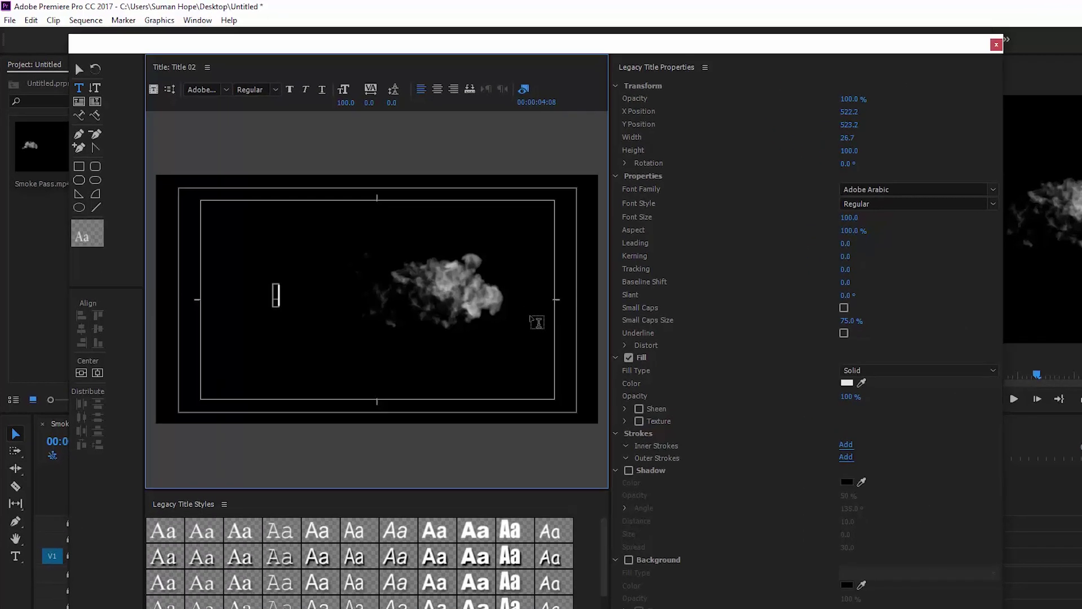
type("SMOKE TEXY")
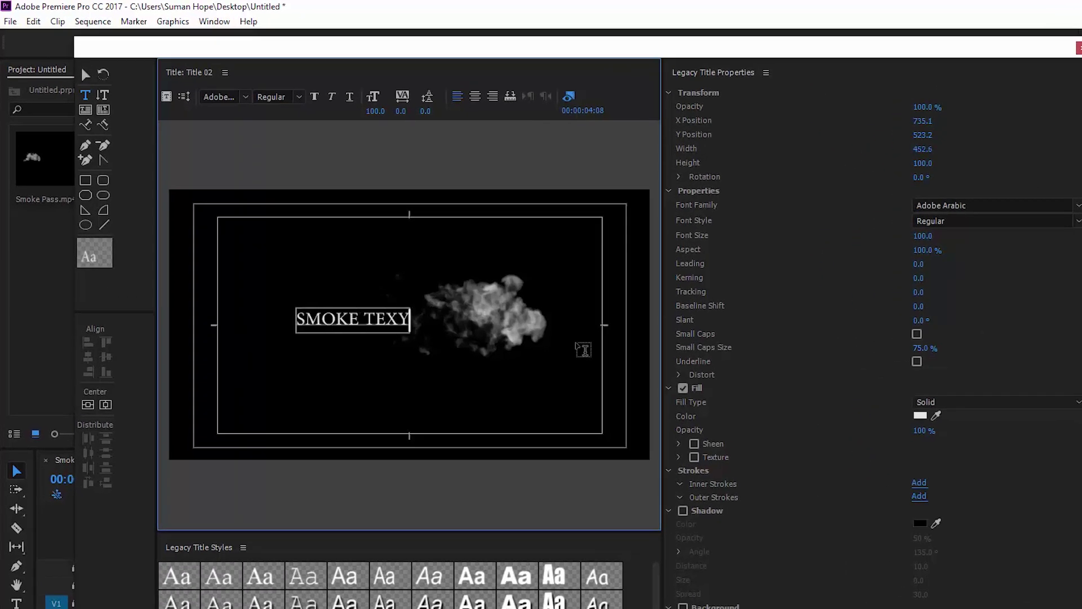
key("BackSpace")
type("T")
- Enlarge the SMOKE TEXT lettering to size 200 and centre it vertically and horizontally
left_click(90, 73)
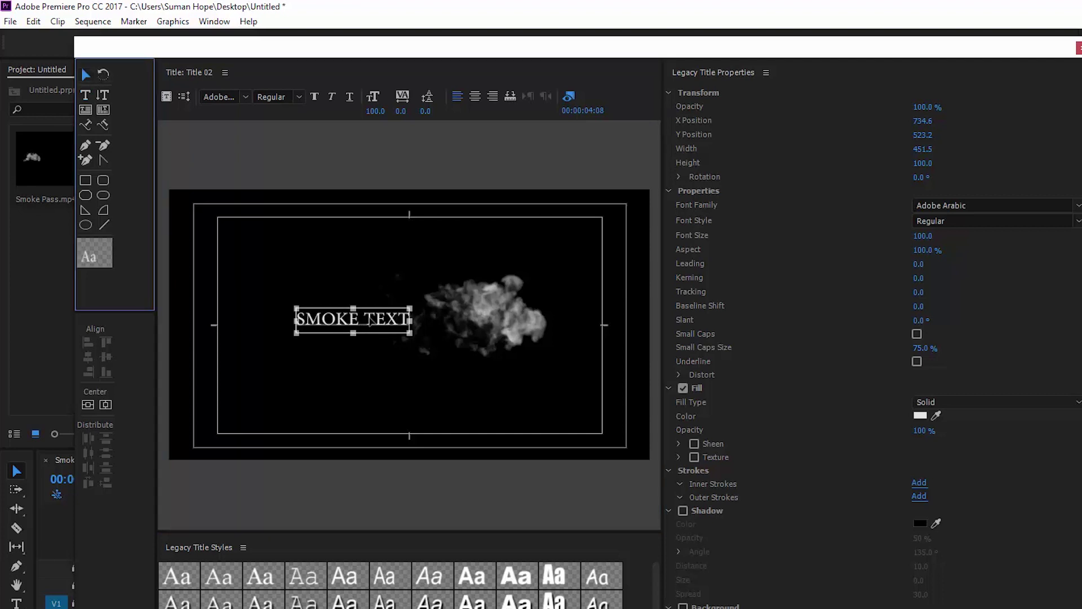
left_click_drag(373, 321, 424, 327)
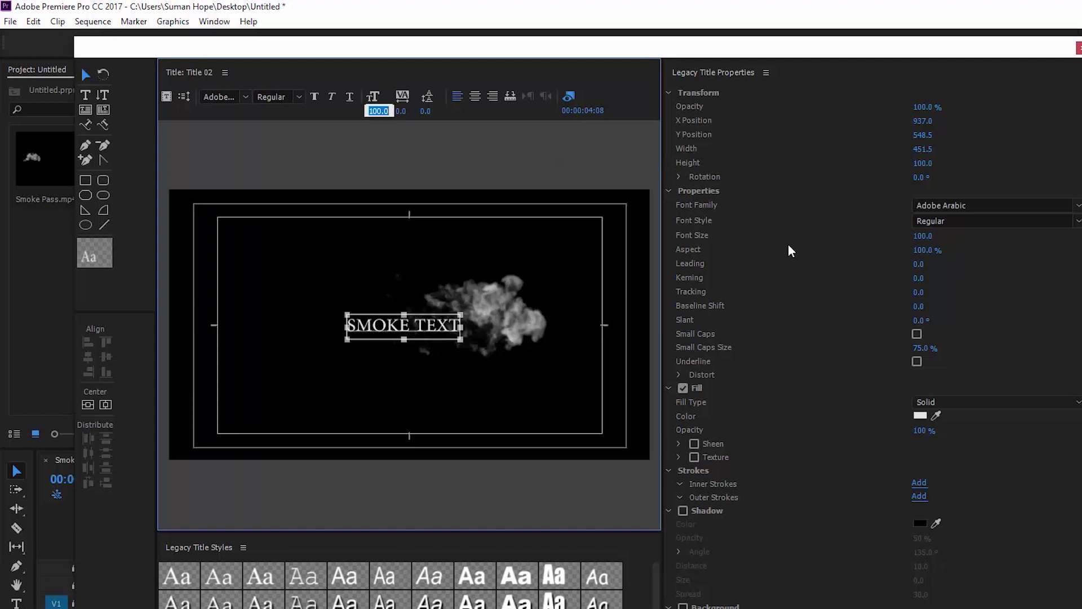
left_click_drag(524, 329, 475, 327)
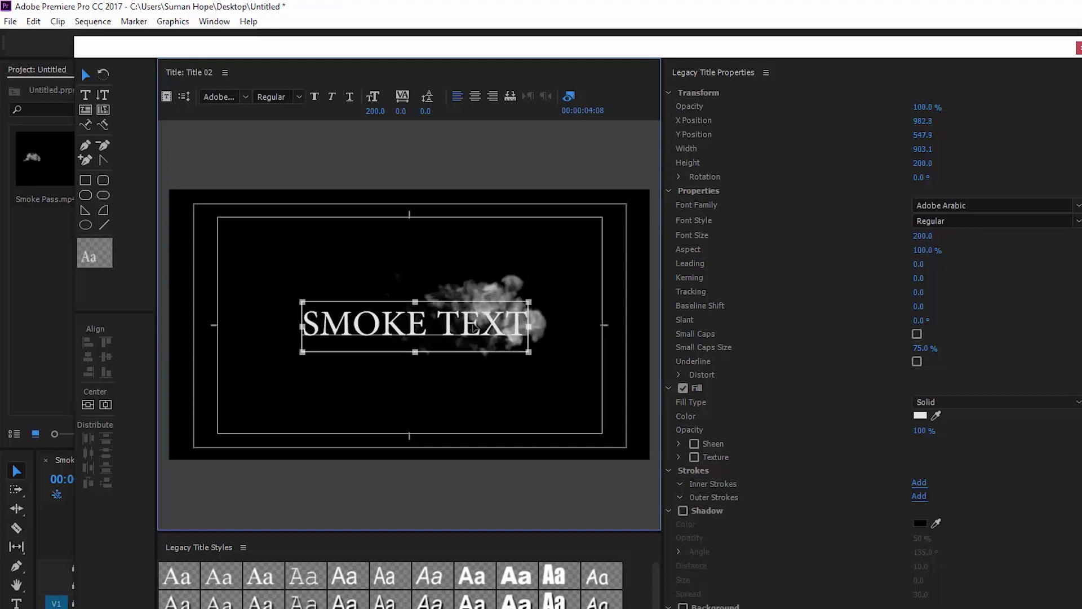
left_click(105, 404)
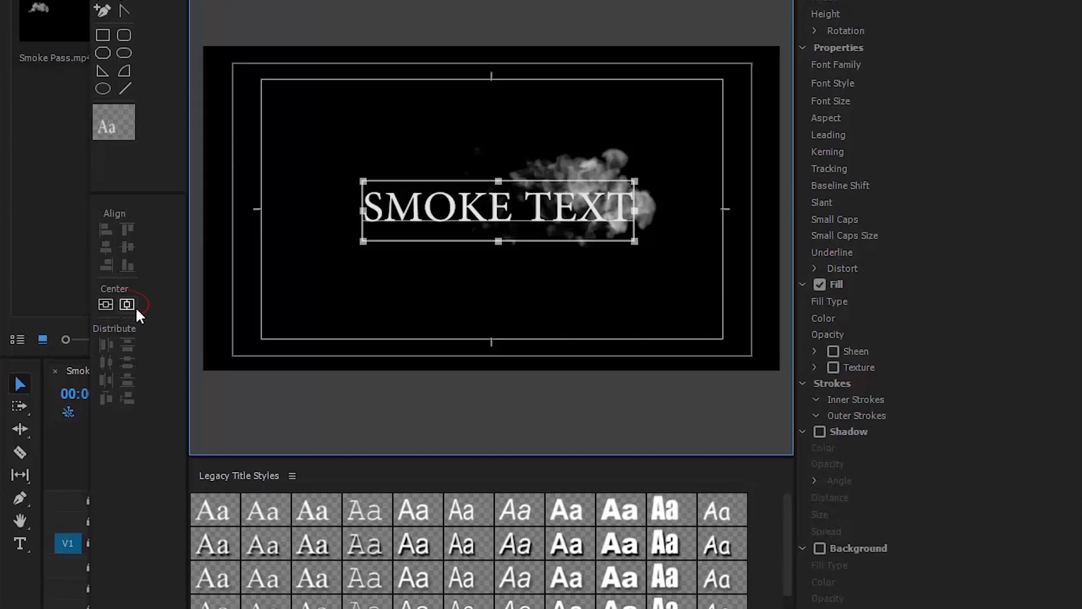
left_click(104, 307)
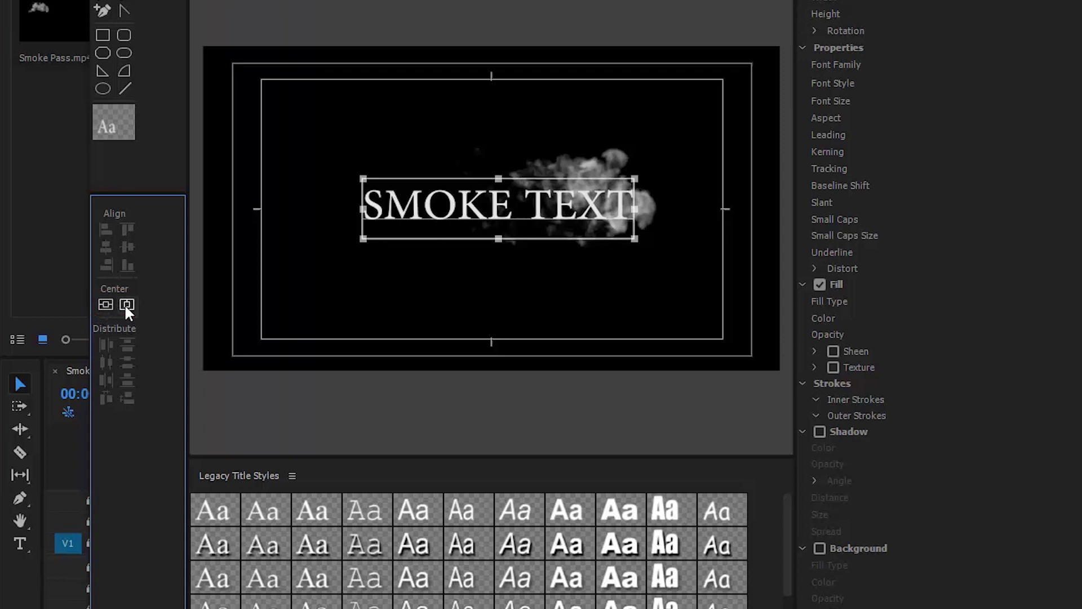
left_click(126, 308)
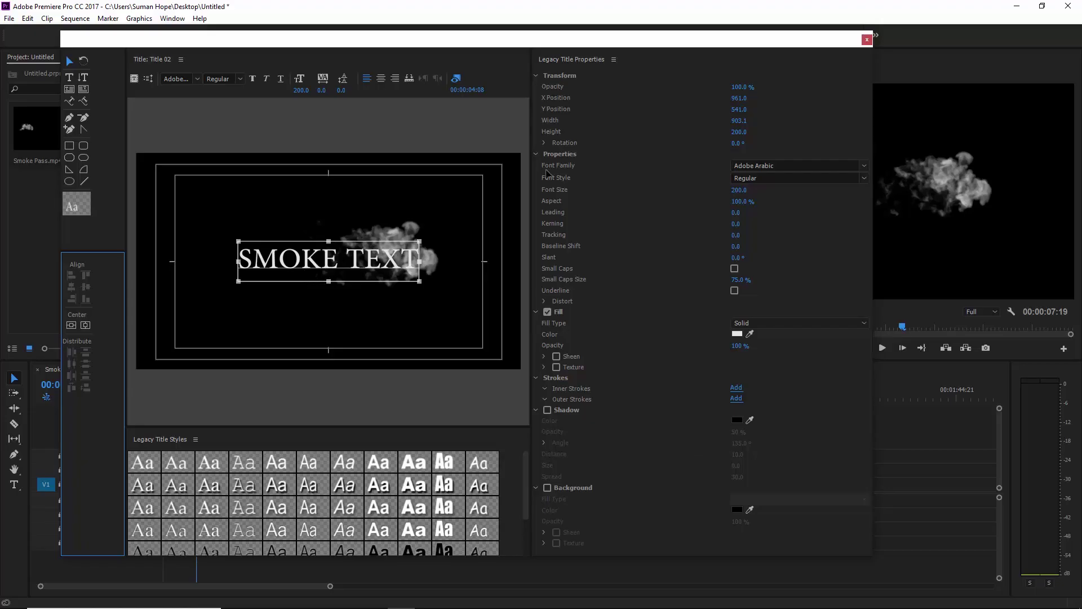
- Drag Title 02 onto V2 above Smoke Pass.mp4 at the sequence start and preview it
left_click(866, 40)
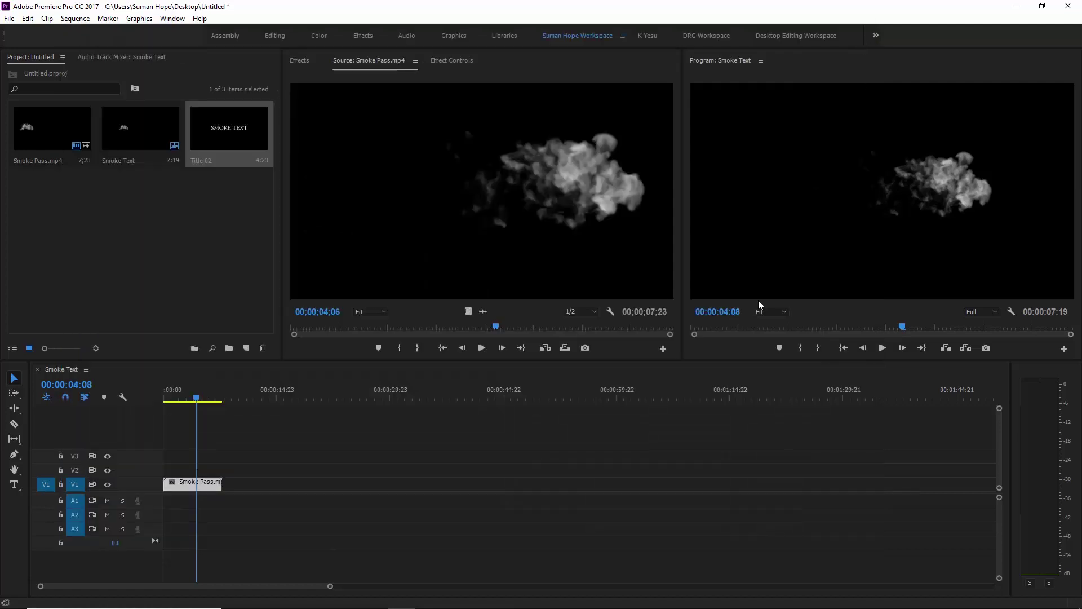
left_click(201, 190)
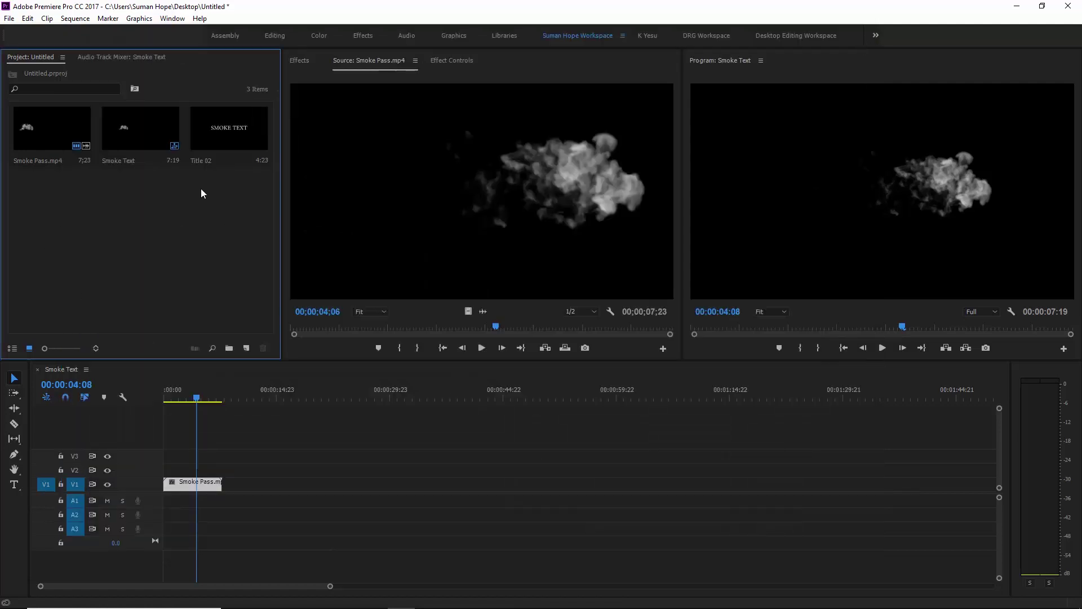
left_click(233, 142)
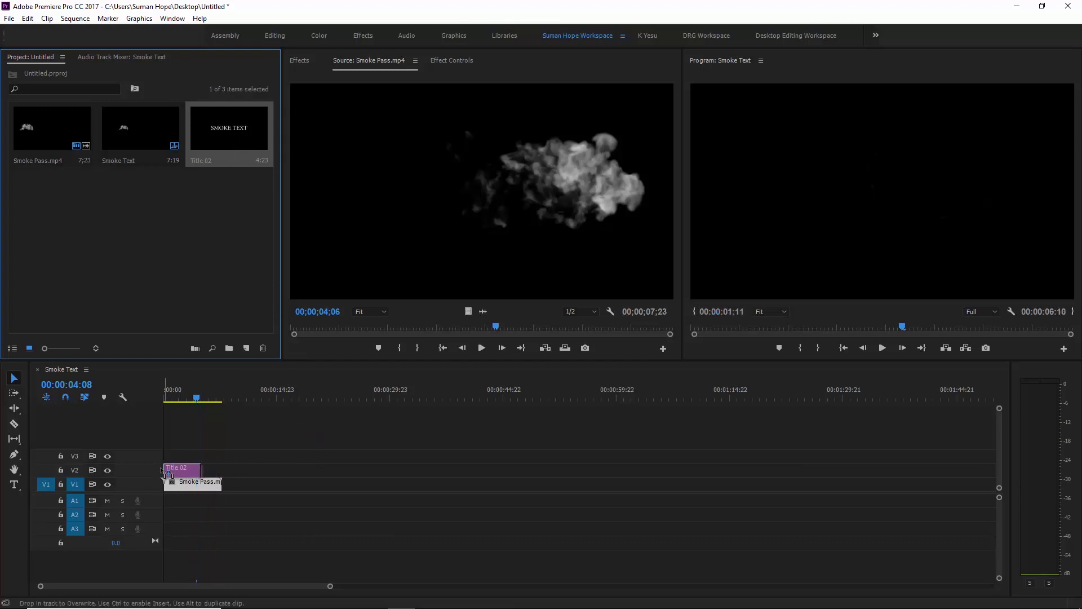
left_click_drag(294, 359, 171, 470)
left_click_drag(191, 384, 158, 386)
key("space")
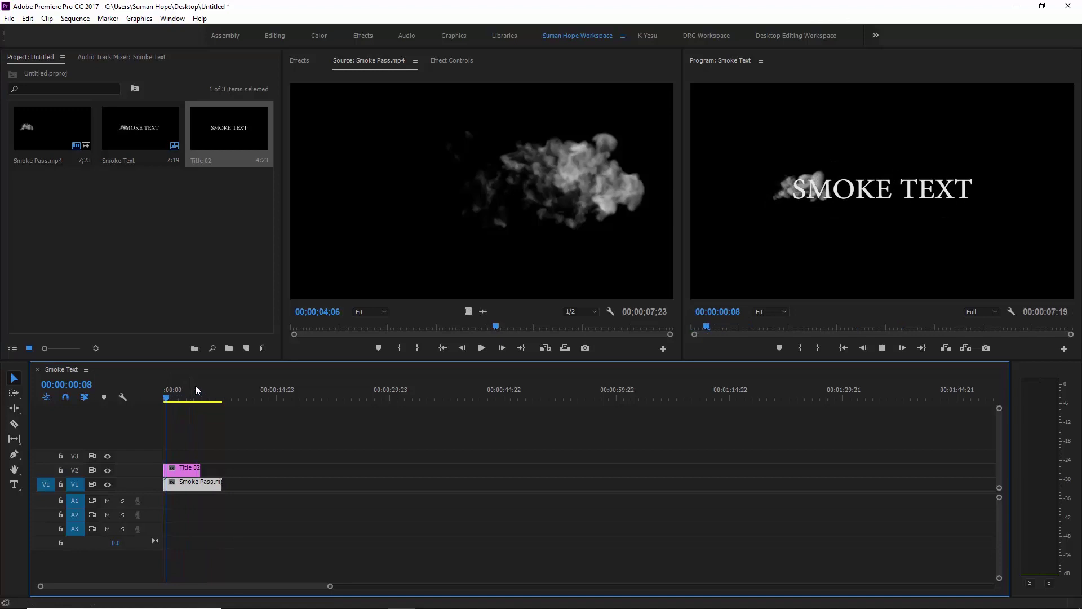
key("space")
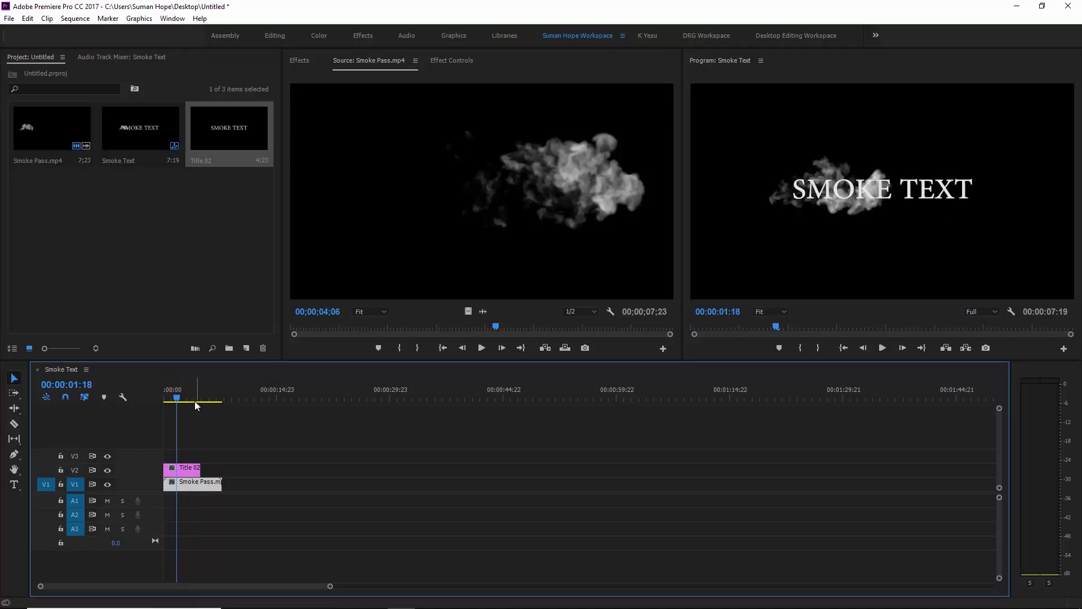
mouse_move(178, 396)
left_mouse_down()
mouse_move(165, 396)
mouse_move(172, 400)
left_mouse_up()
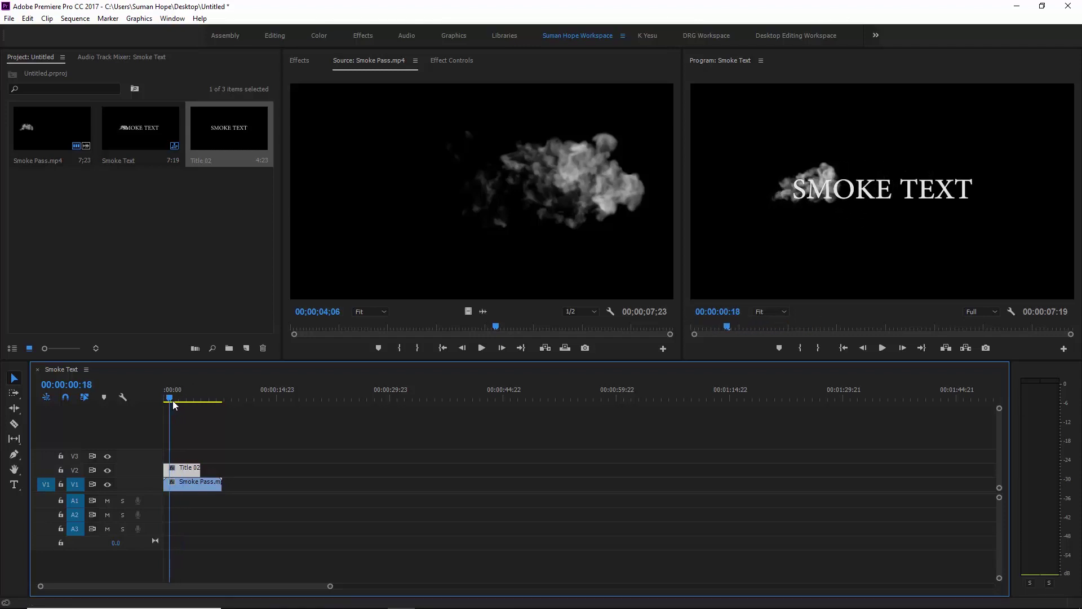
- Find the Crop effect and apply it to the Title 02 clip
left_click(302, 61)
left_click(321, 79)
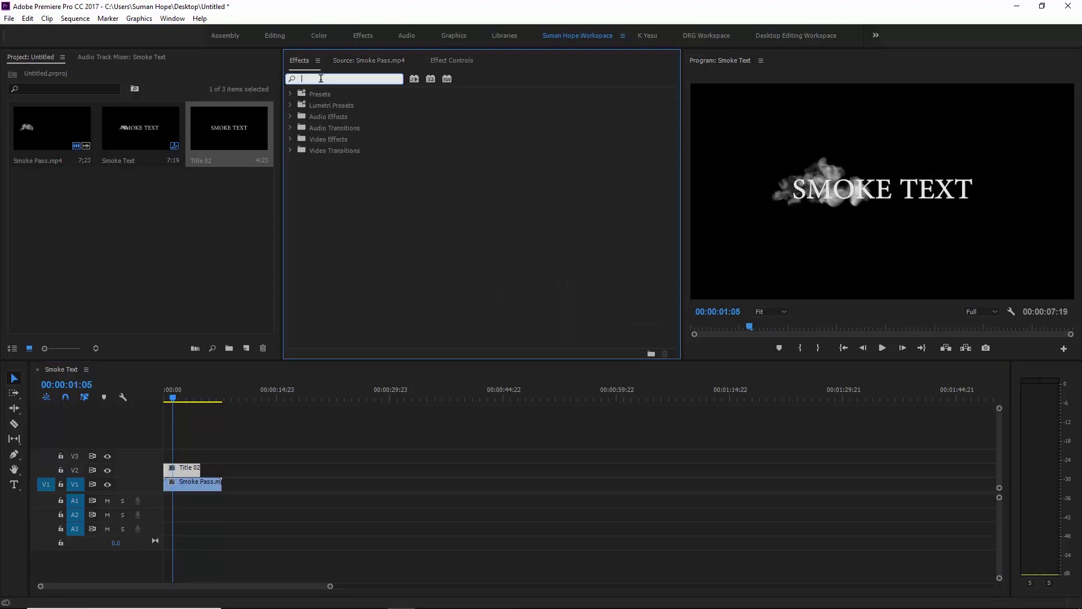
type("CROP")
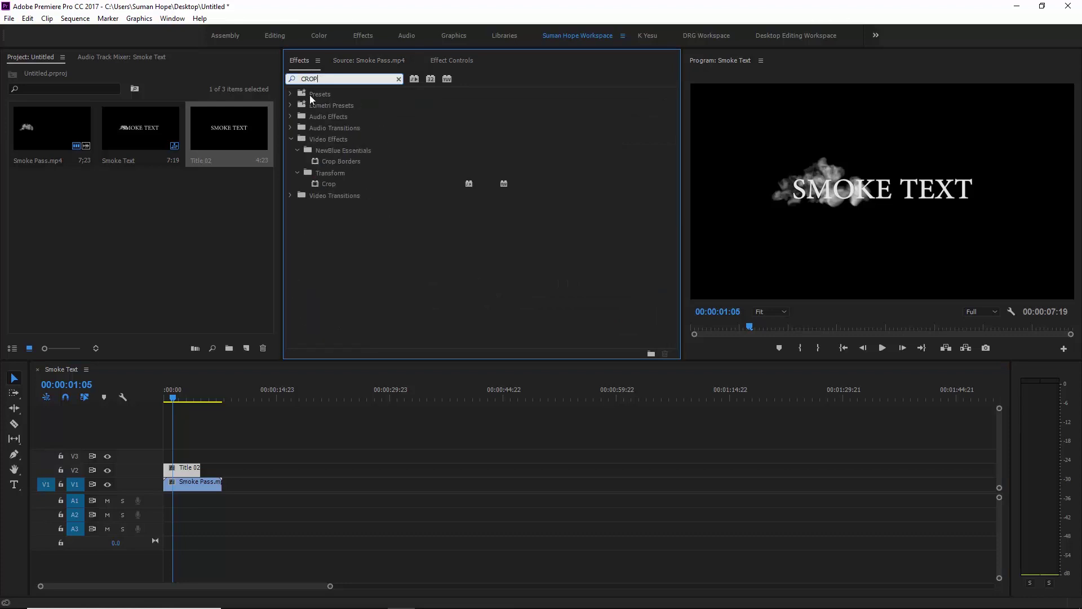
left_click(329, 179)
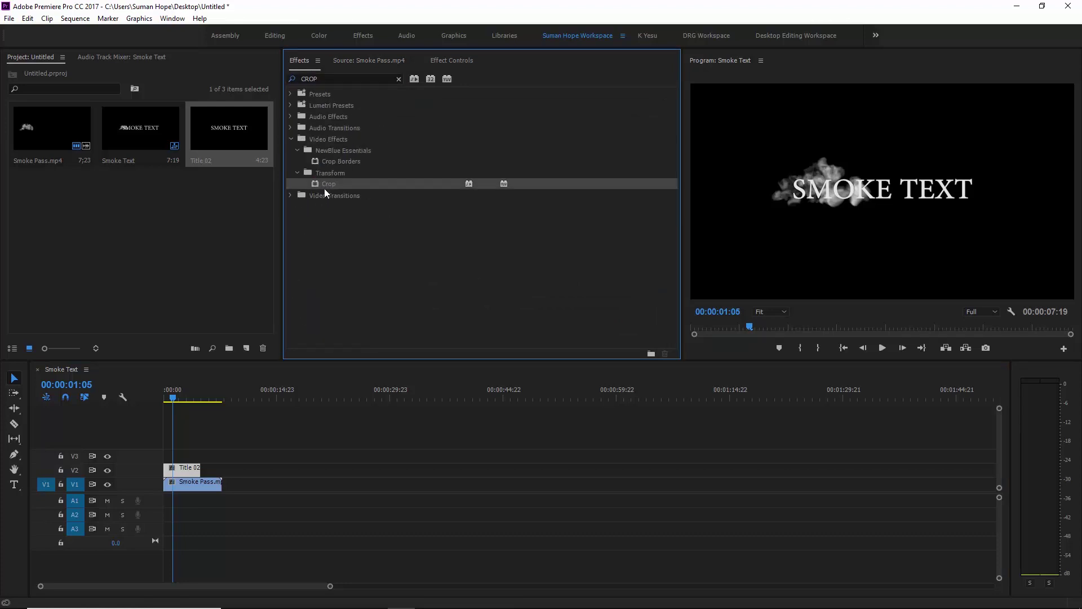
left_click_drag(330, 183, 268, 428)
left_click_drag(193, 468, 193, 470)
- Set Title 02's Crop Right to 100% at 00:00:00:00
left_click(454, 61)
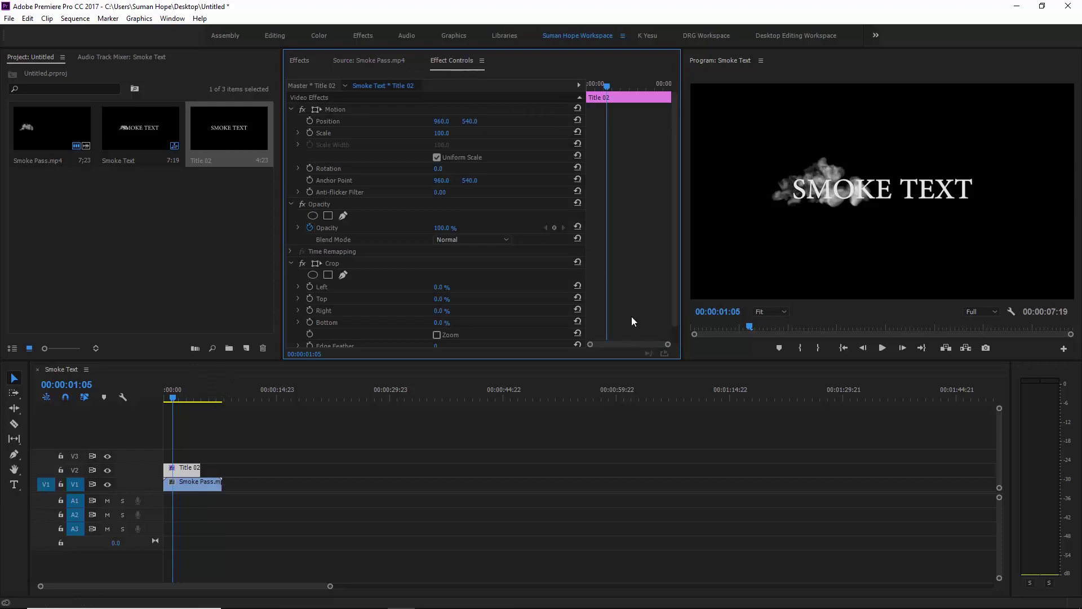
scroll(632, 313, "down", 1)
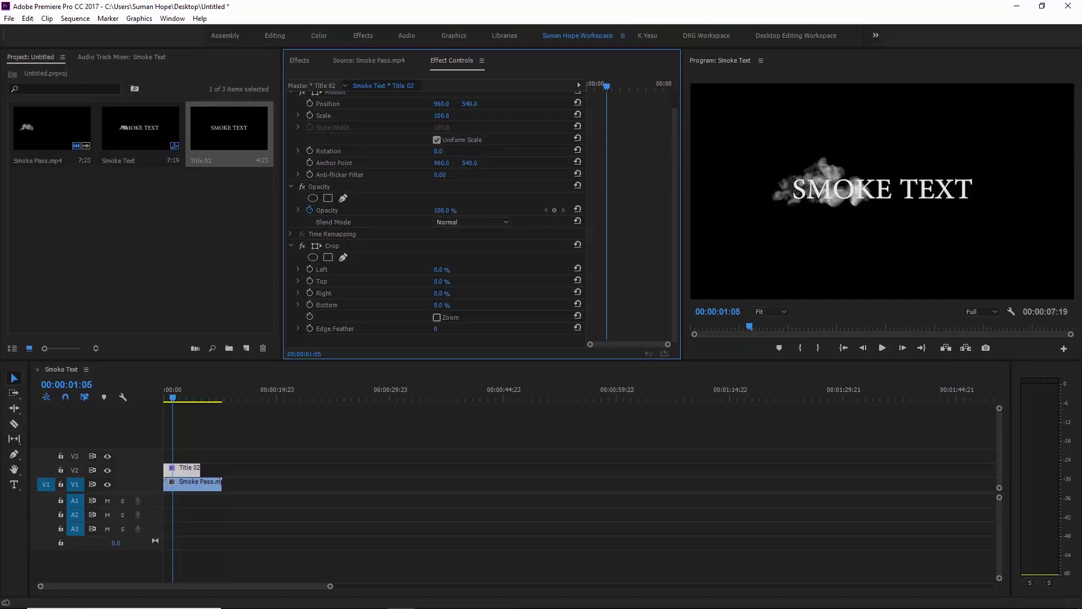
mouse_move(439, 293)
left_mouse_down()
mouse_move(464, 293)
mouse_move(452, 293)
left_mouse_up()
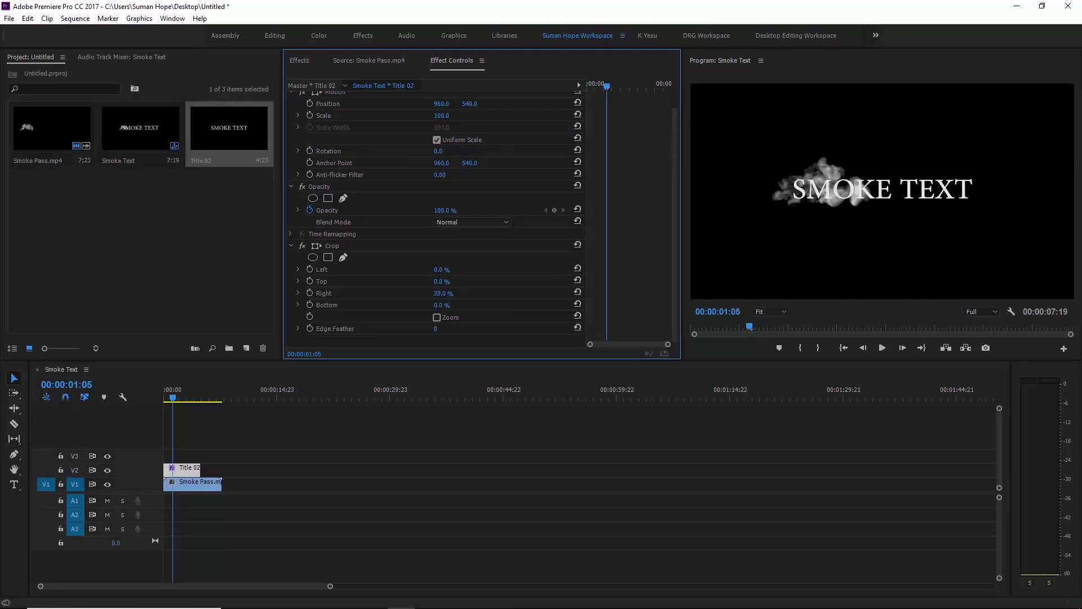
left_click(165, 394)
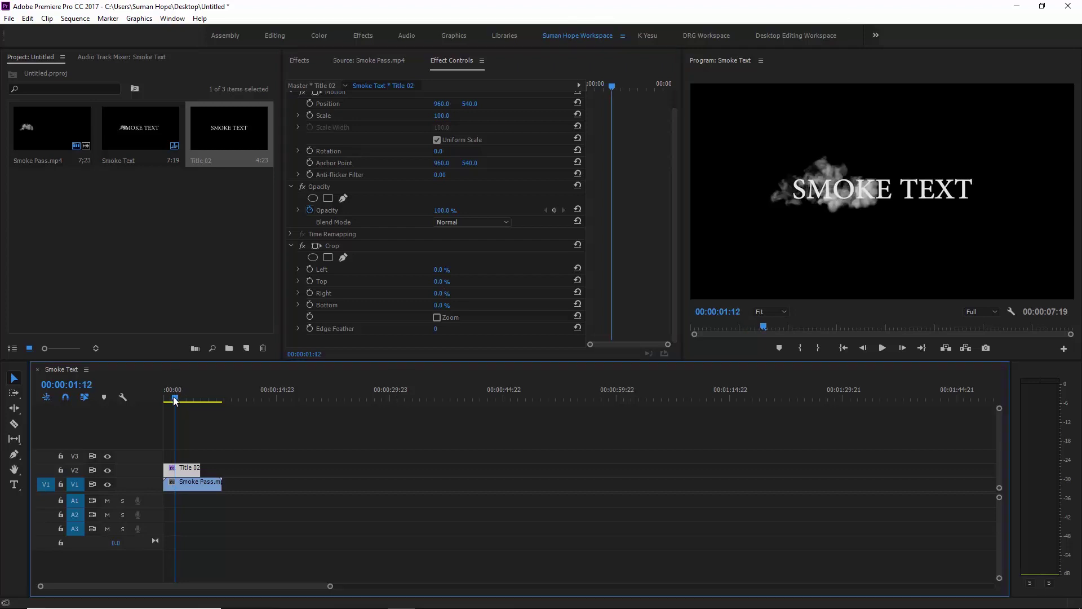
left_click(442, 293)
type("1")
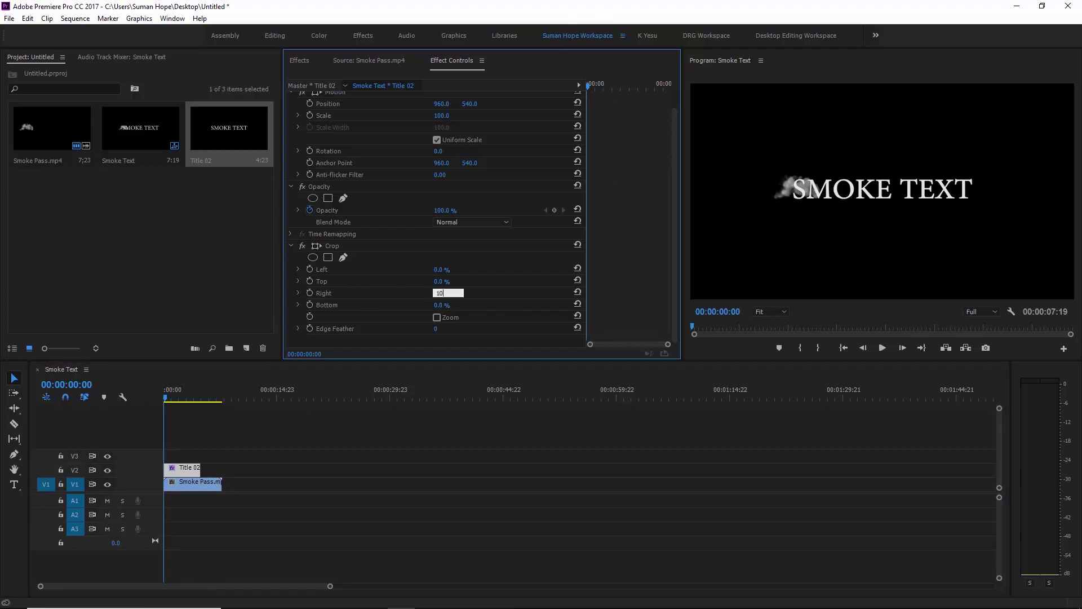
type("0")
key("Return")
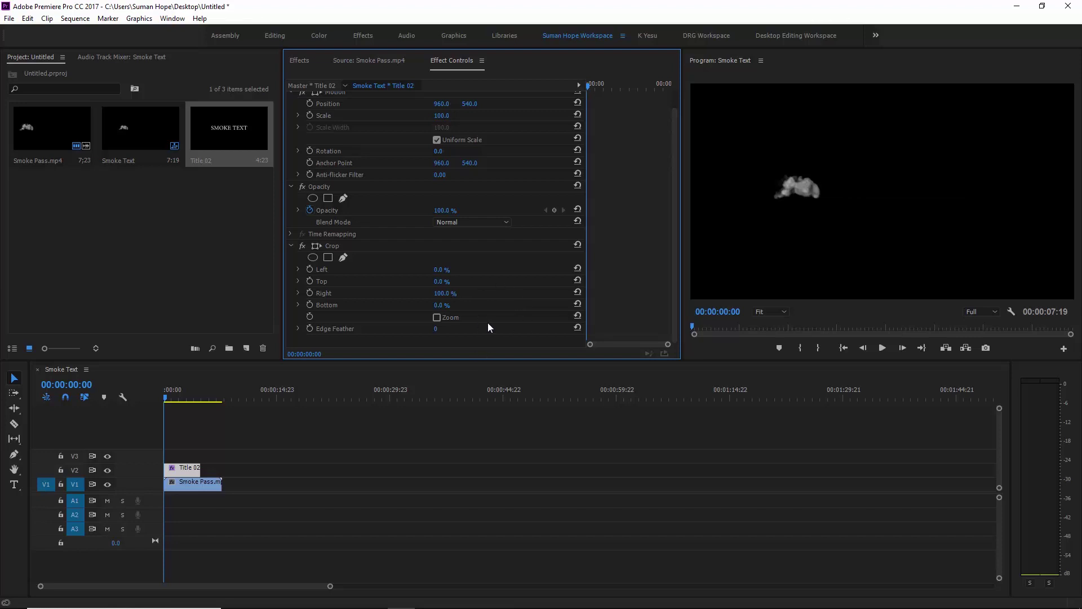
- Keyframe Crop Right at 100% at the start, lengthen Title 02, and add a lower keyframe near its end
left_click(330, 294)
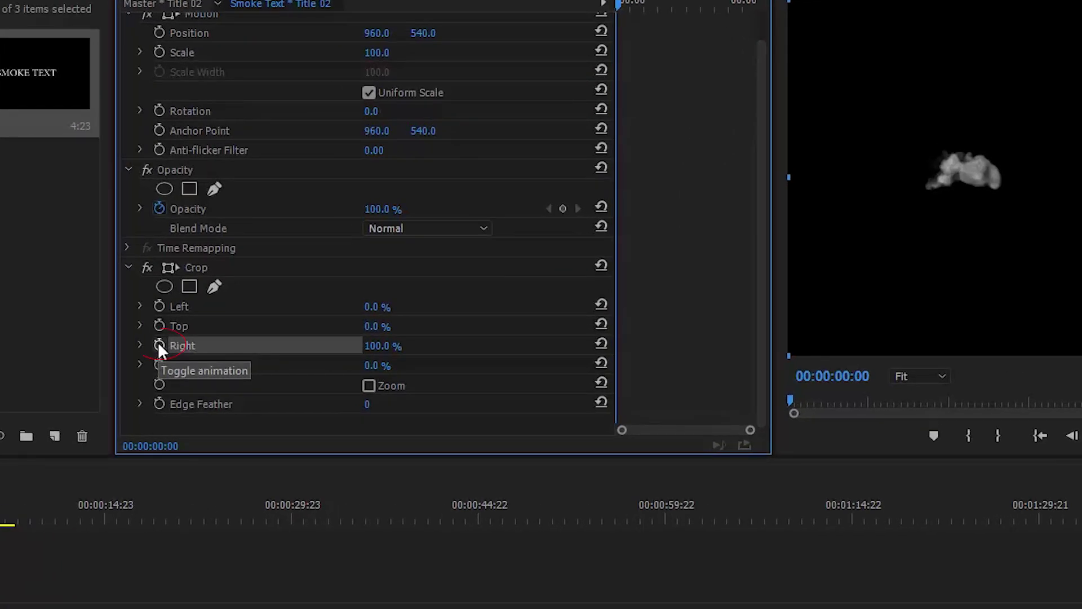
left_click(158, 344)
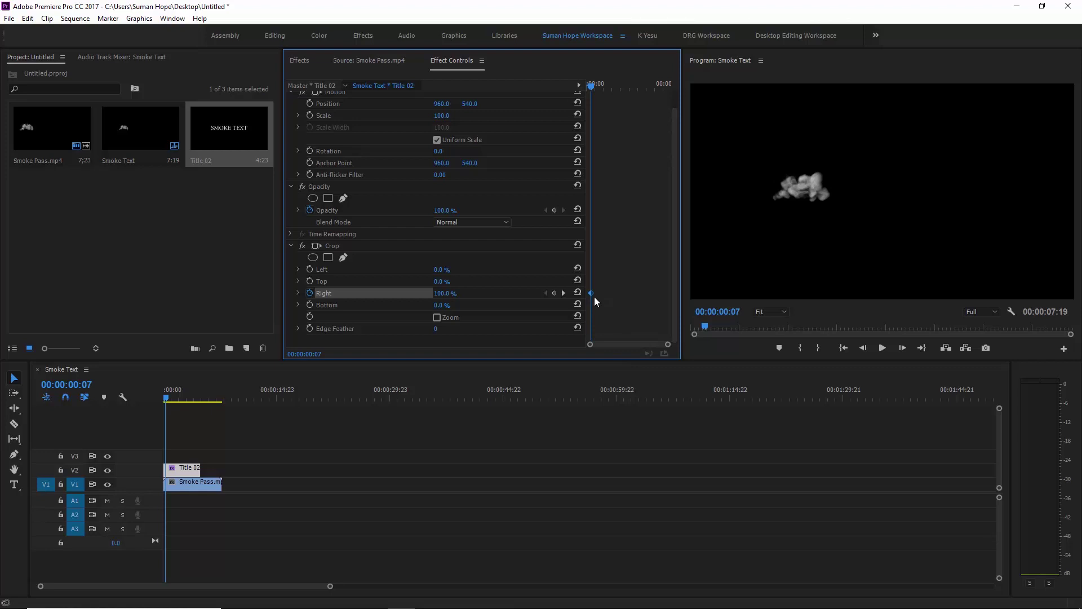
left_click_drag(591, 84, 678, 86)
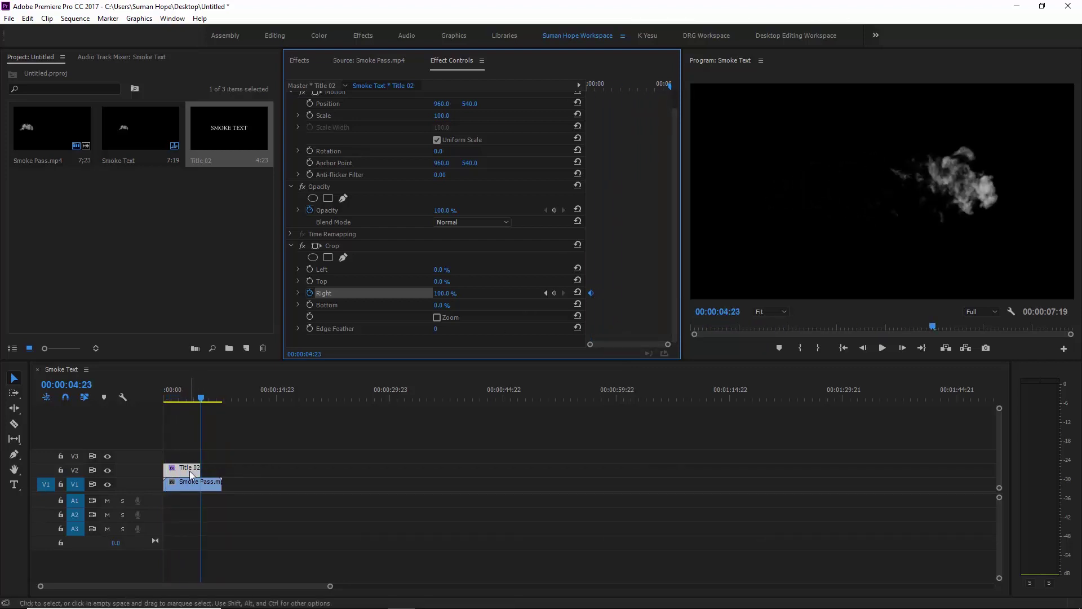
left_click_drag(200, 469, 222, 468)
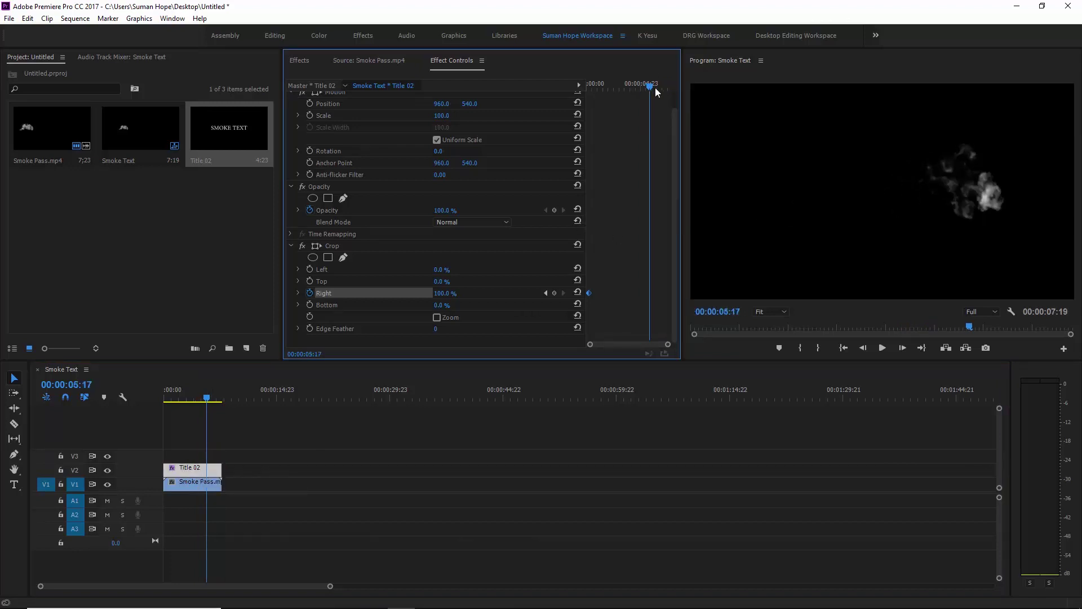
left_click_drag(646, 83, 669, 86)
left_click_drag(448, 299, 440, 299)
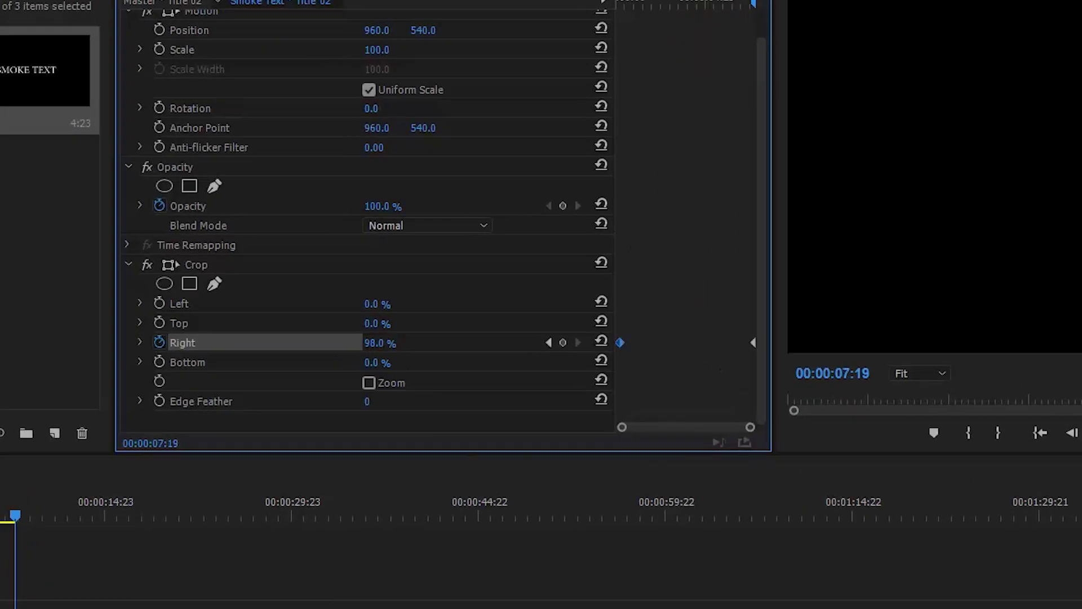
- Preview the reveal and move the ending Crop Right keyframe earlier
mouse_move(670, 85)
left_mouse_down()
mouse_move(647, 71)
mouse_move(556, 91)
left_mouse_up()
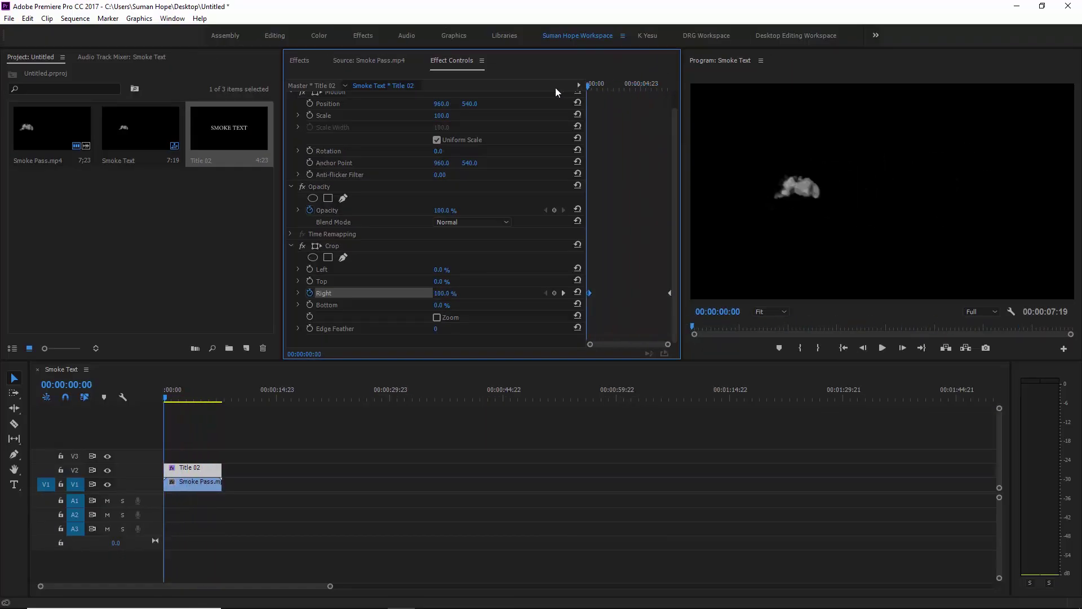
left_click(168, 401)
key("space")
left_click(165, 401)
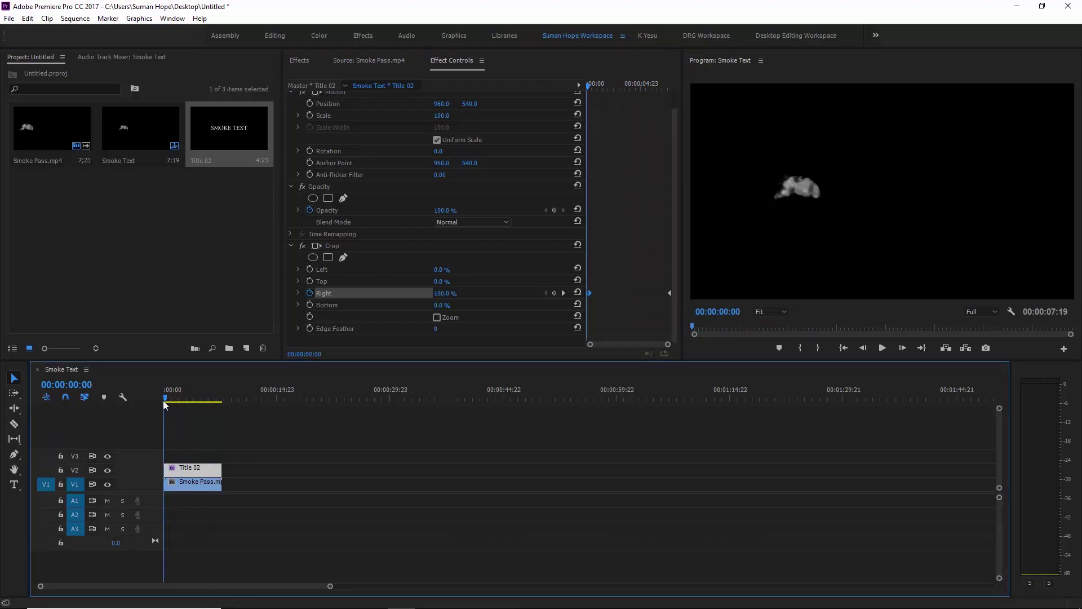
left_click(591, 296)
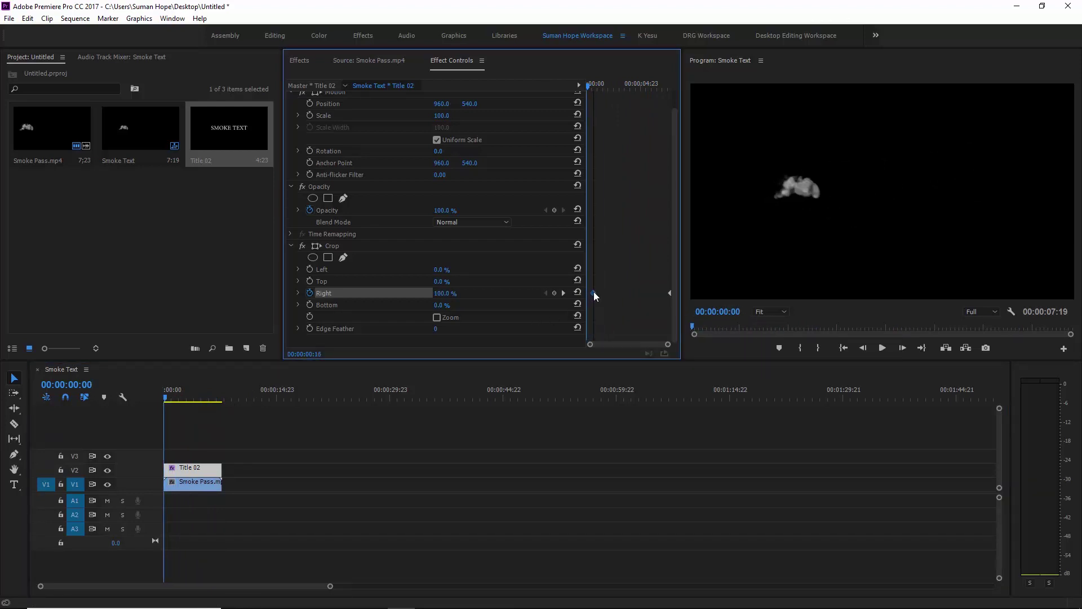
left_click_drag(670, 293, 644, 293)
left_click_drag(588, 86, 616, 86)
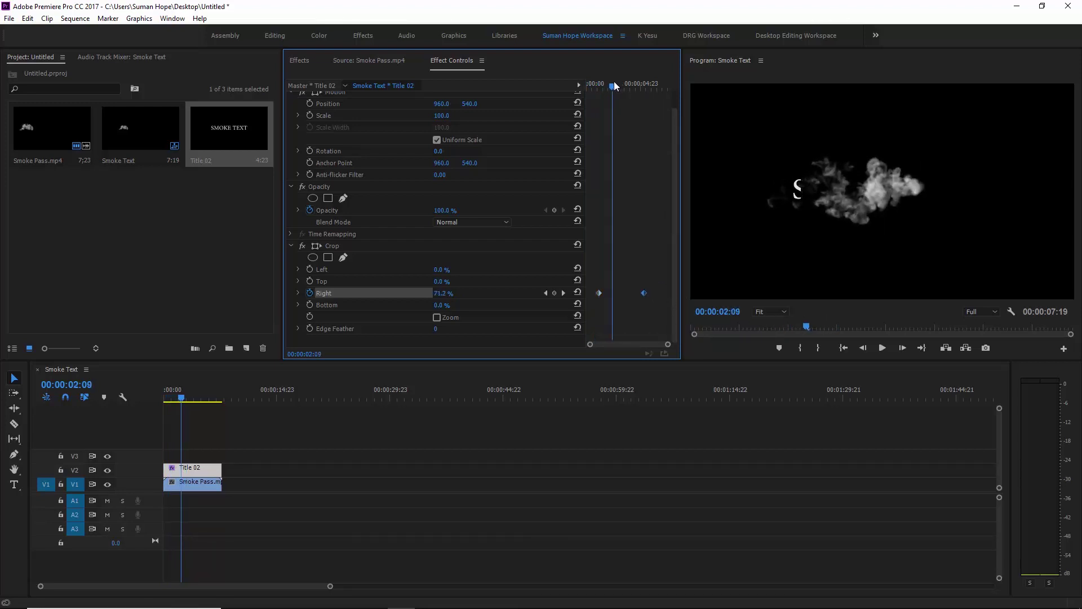
- Reposition the Smoke Pass clip, replay the reveal, and move the ending keyframe later
left_click_drag(184, 486, 192, 475)
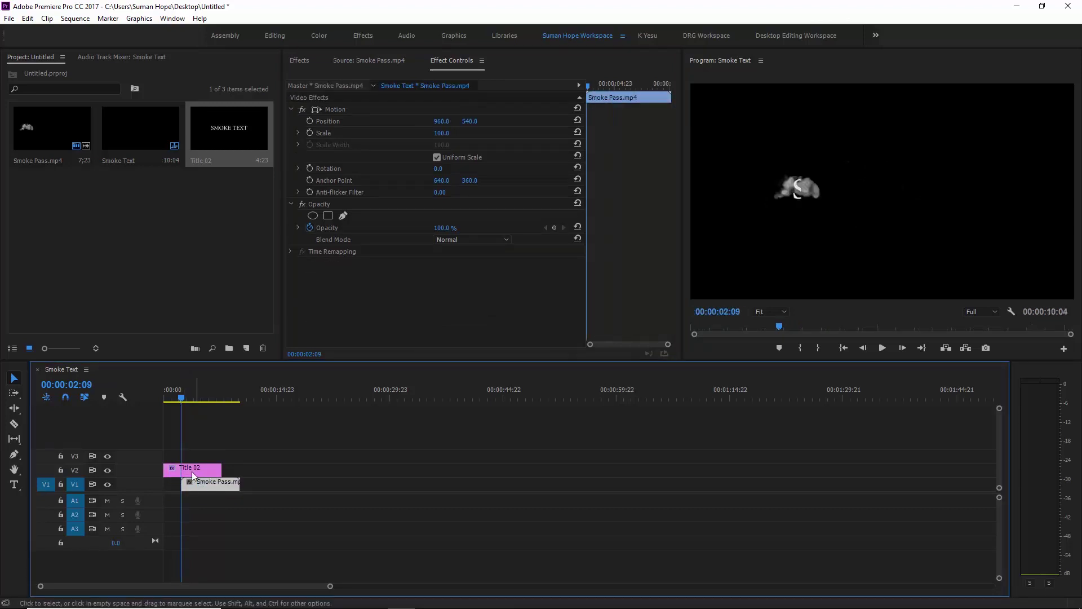
left_click_drag(182, 384, 188, 387)
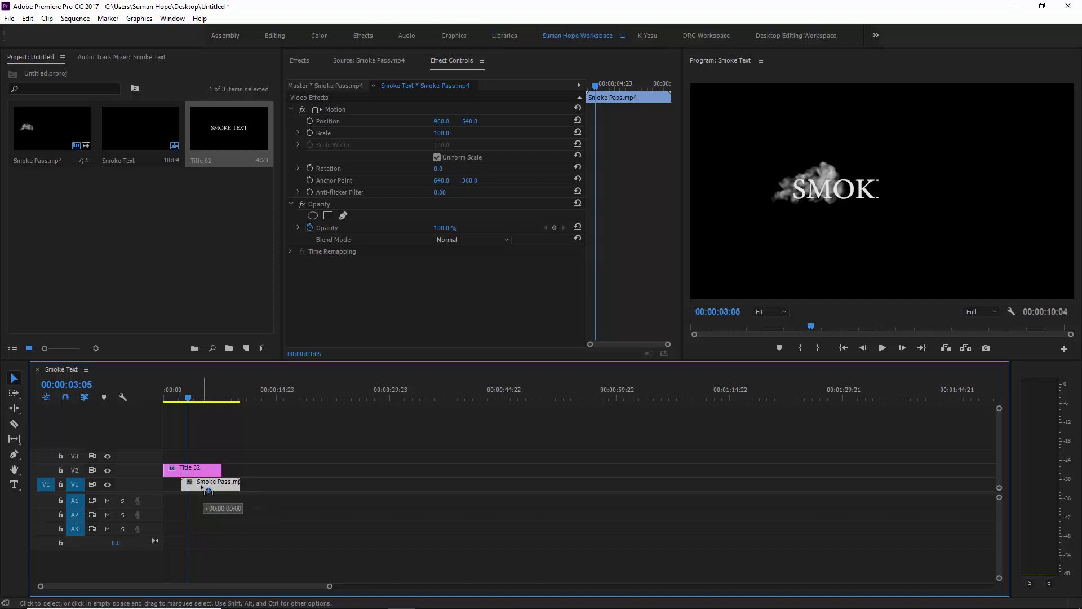
left_click_drag(206, 491, 206, 491)
key("space")
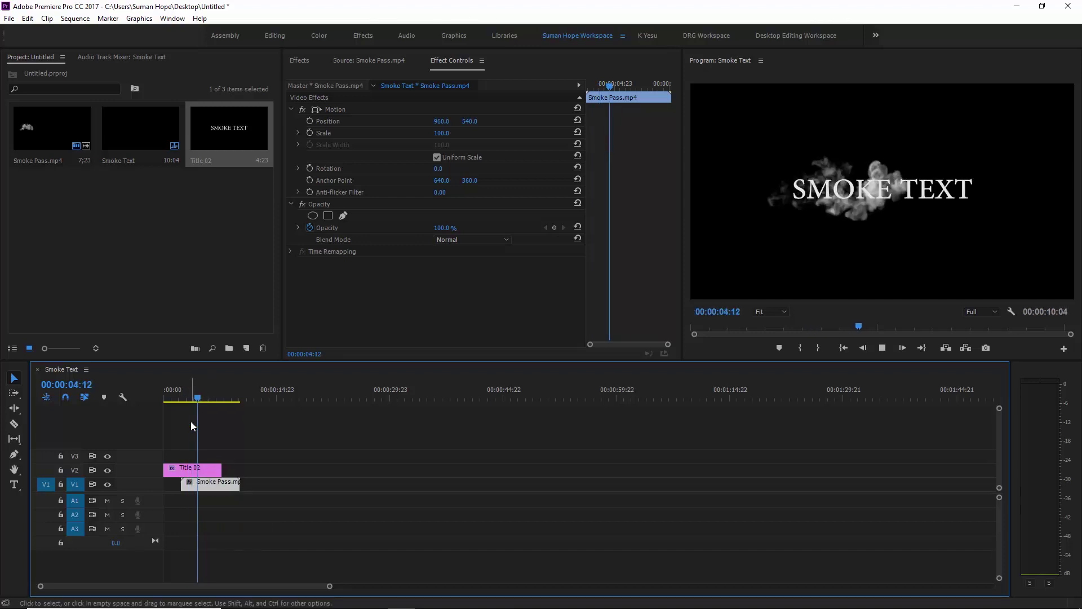
key("Home")
key("space")
left_click_drag(206, 492, 189, 483)
left_click(186, 467)
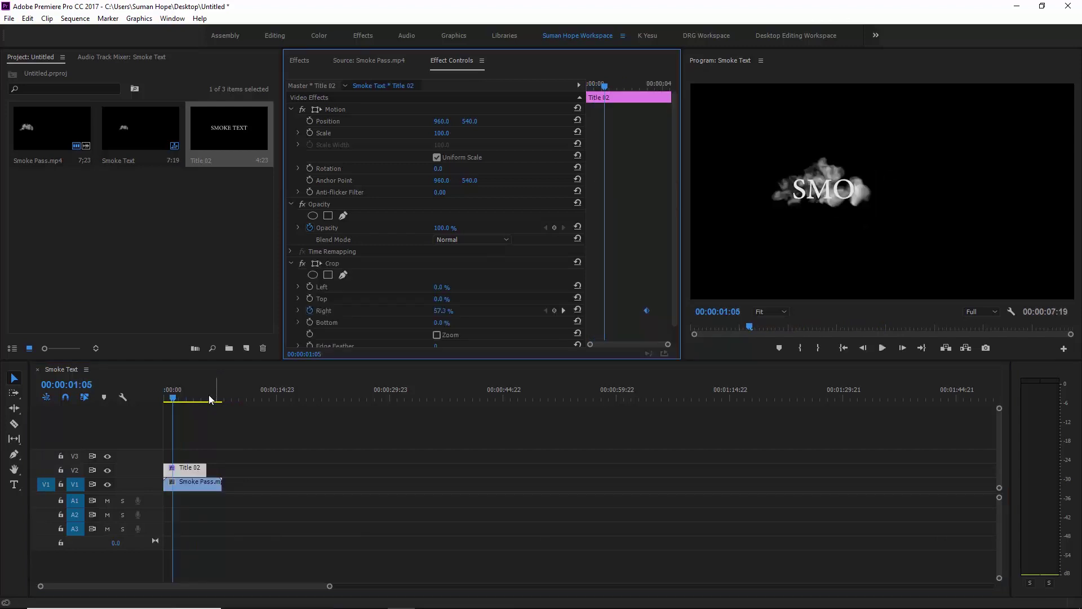
key("Home")
key("space")
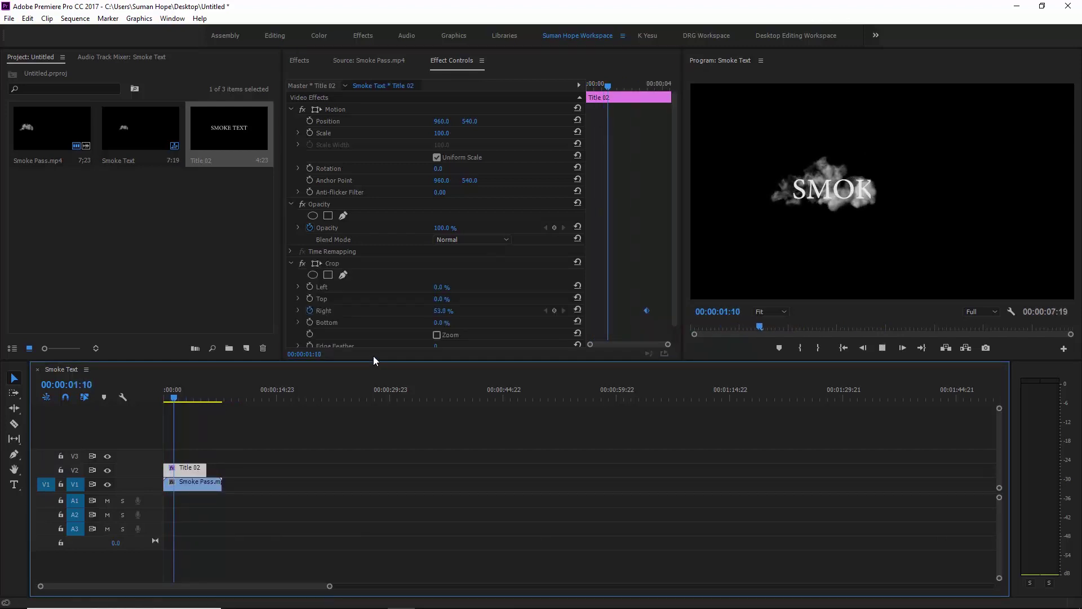
key("space")
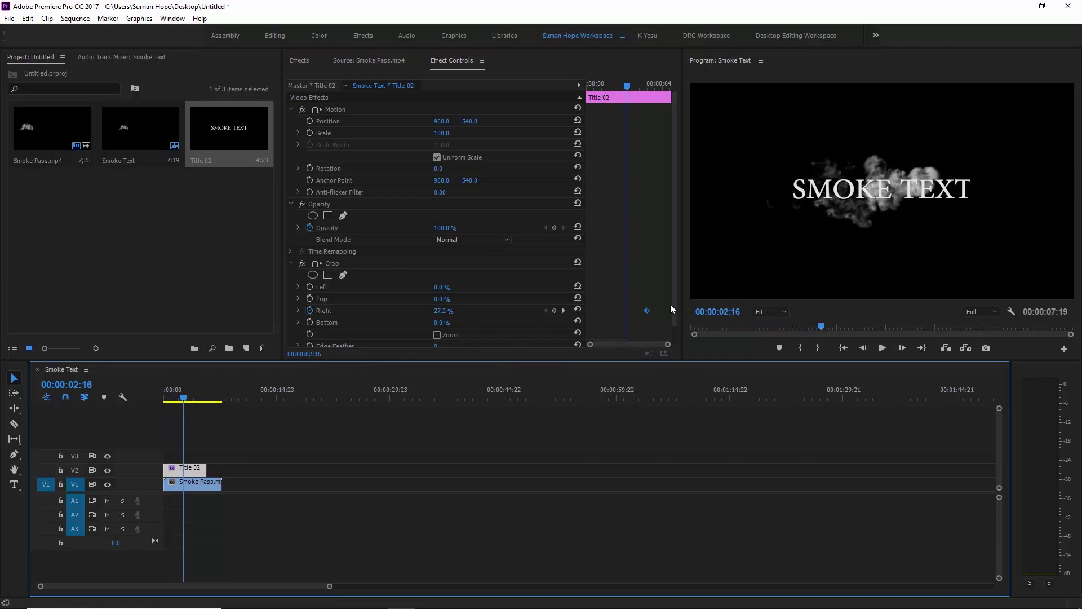
left_click_drag(648, 310, 660, 310)
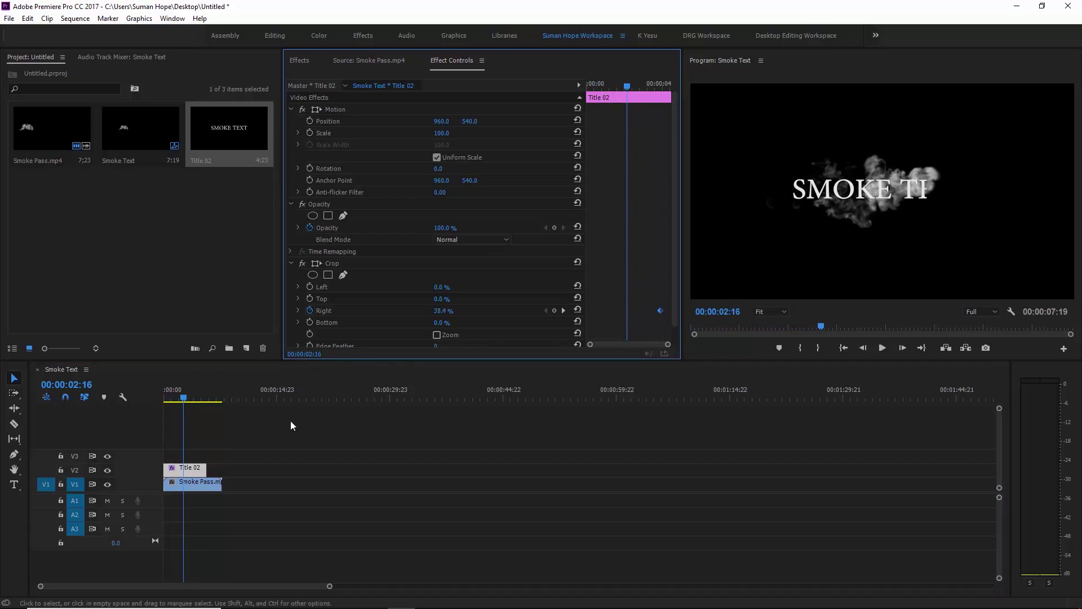
- Nudge the last Crop Right keyframe slightly later and preview the reveal
key("Home")
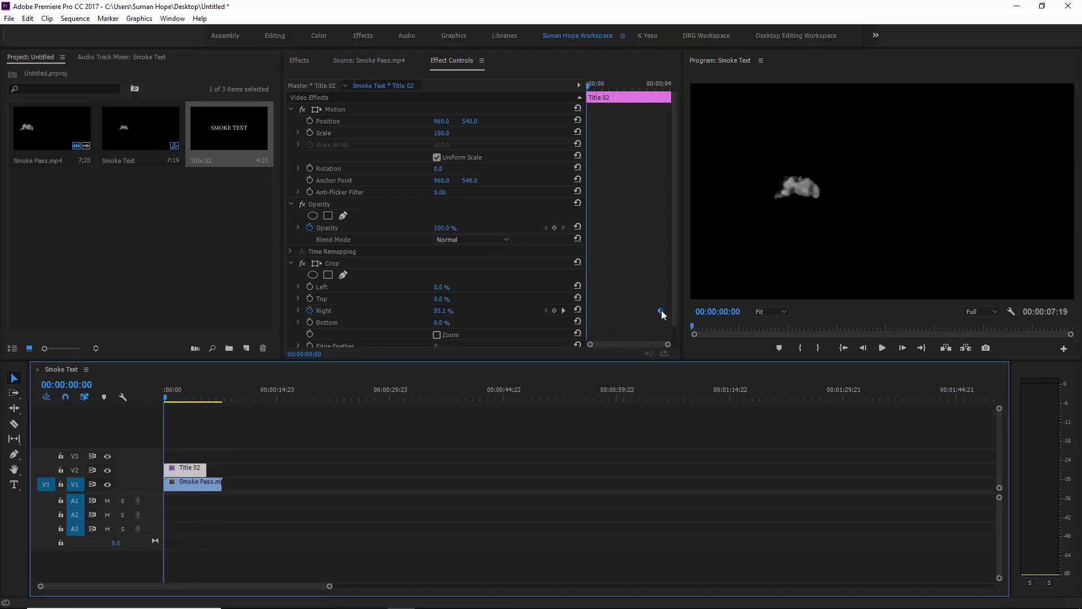
left_click(652, 314)
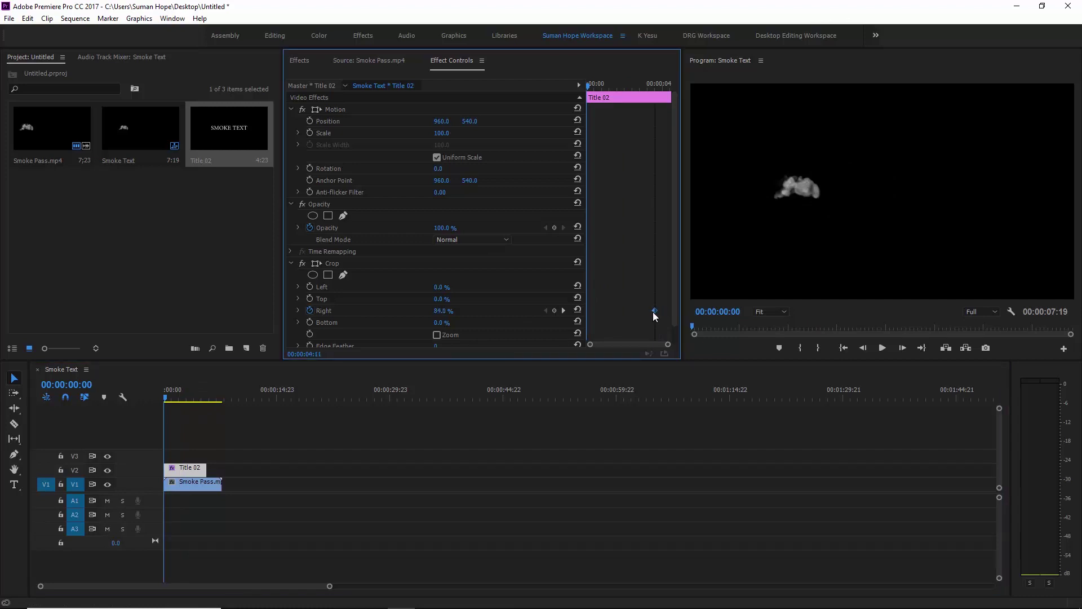
left_click_drag(654, 311, 663, 310)
left_click(103, 405)
key("space")
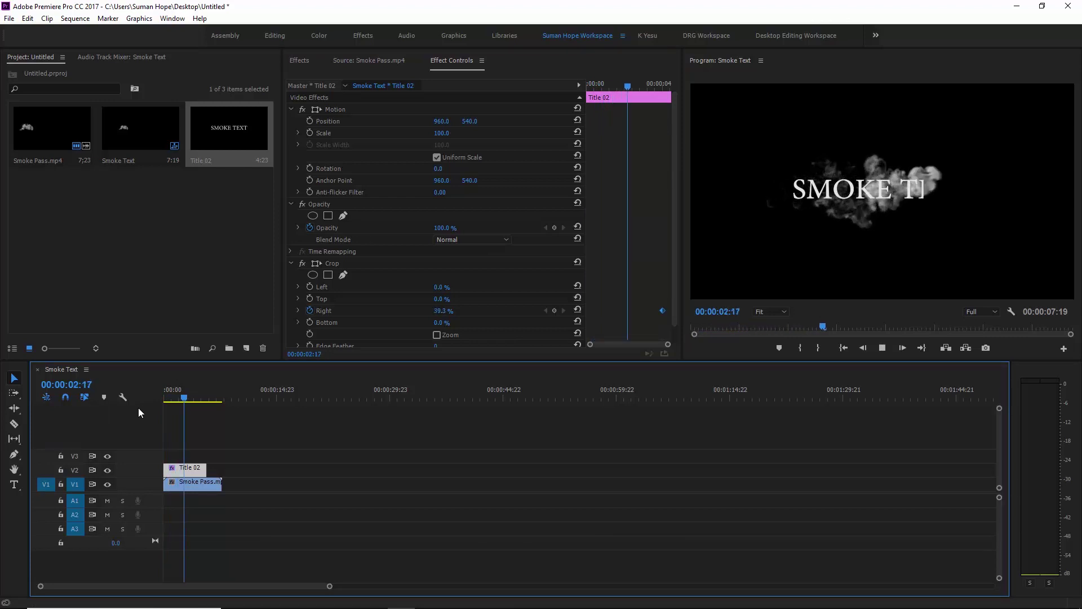
- Extend Title 02's out point and check the half-revealed 'SMOK' at 00:00:01:21
left_click_drag(217, 398, 224, 398)
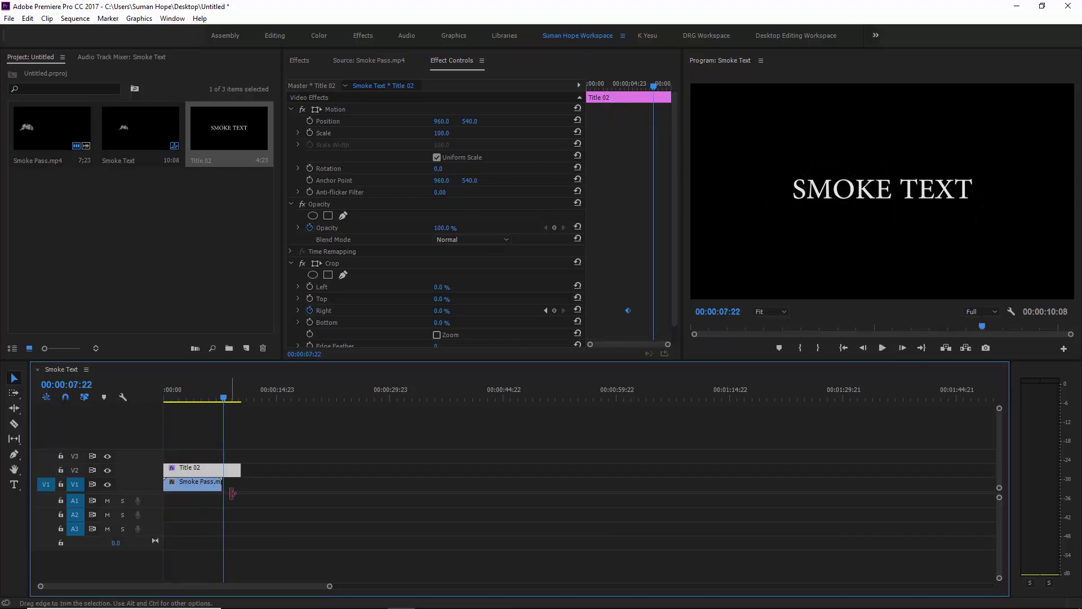
left_click(163, 398)
key("space")
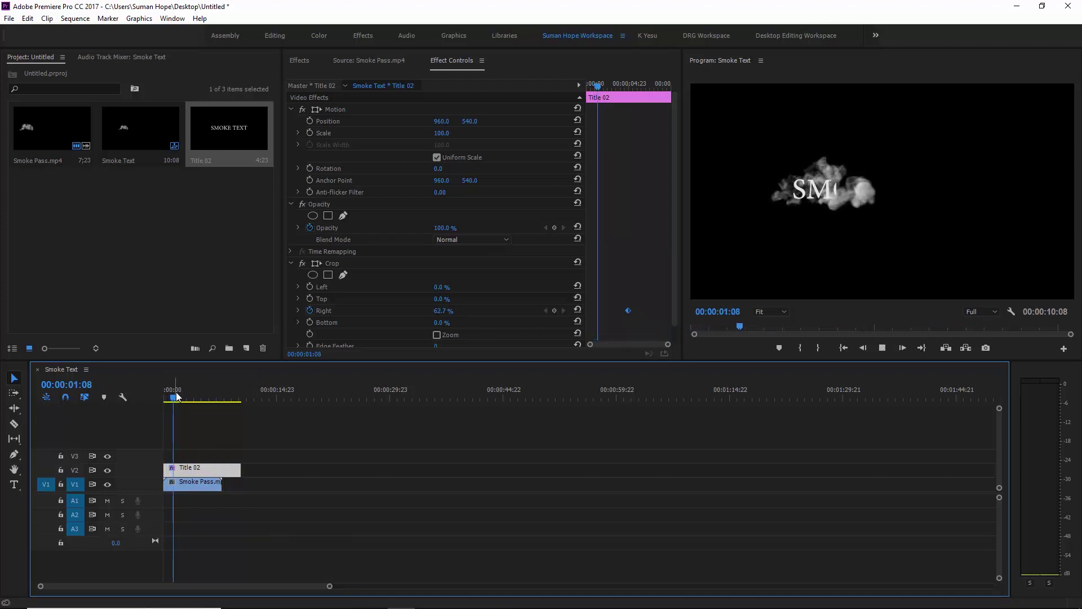
key("space")
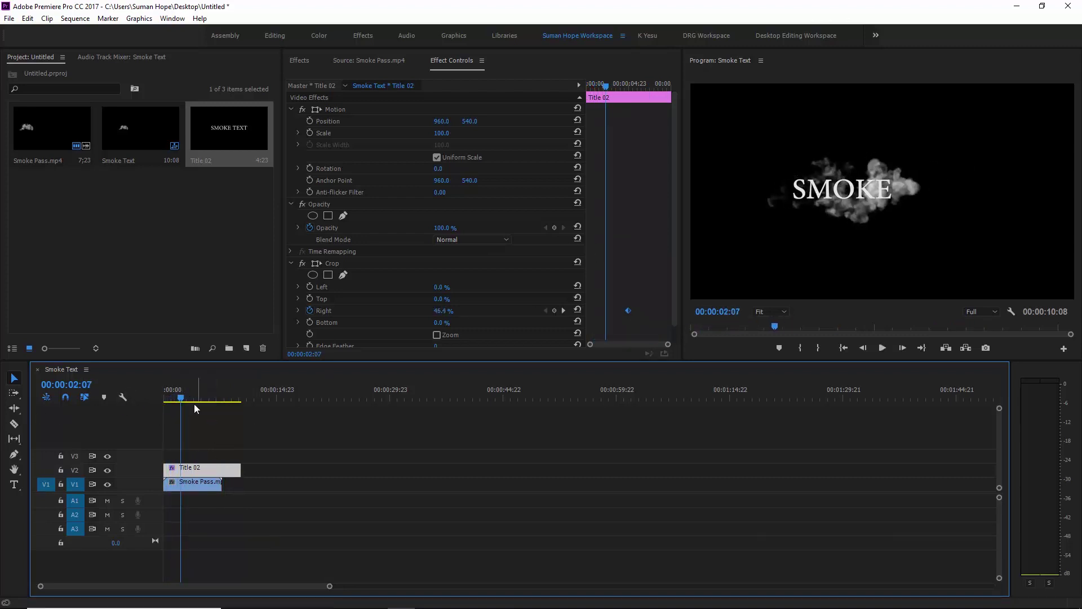
left_click(178, 397)
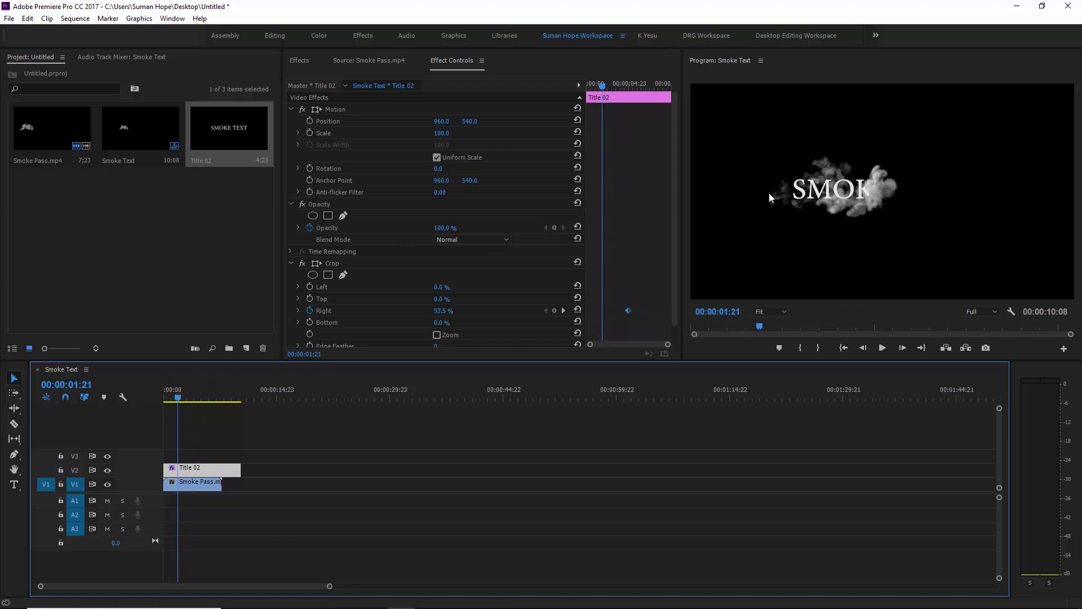
scroll(423, 303, "down", 1)
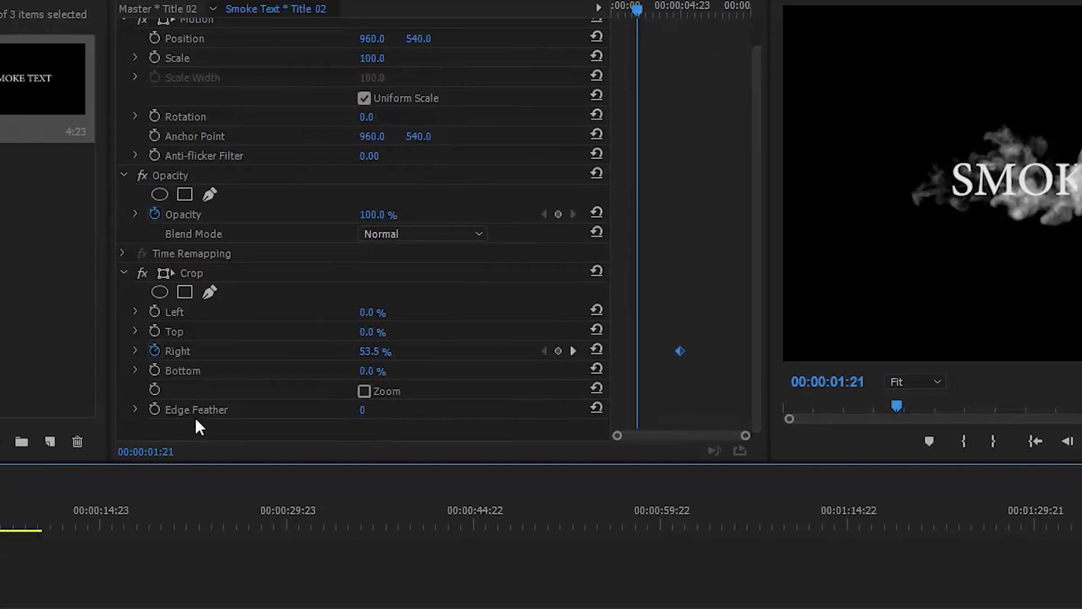
- Add Edge Feather to Title 02's Crop to soften the hard reveal edge
left_click(255, 402)
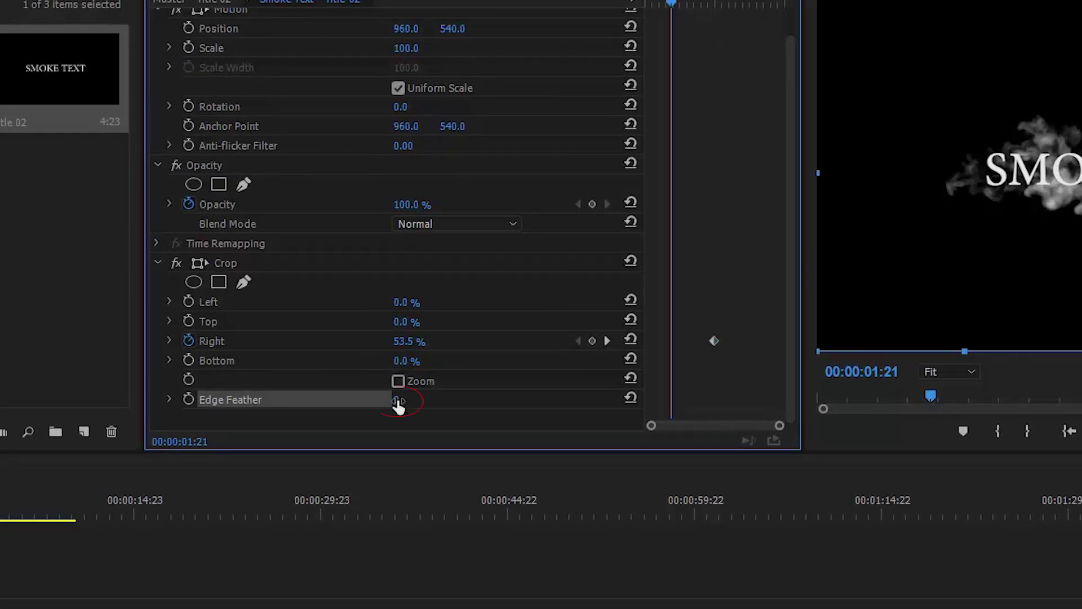
left_click_drag(400, 399, 389, 399)
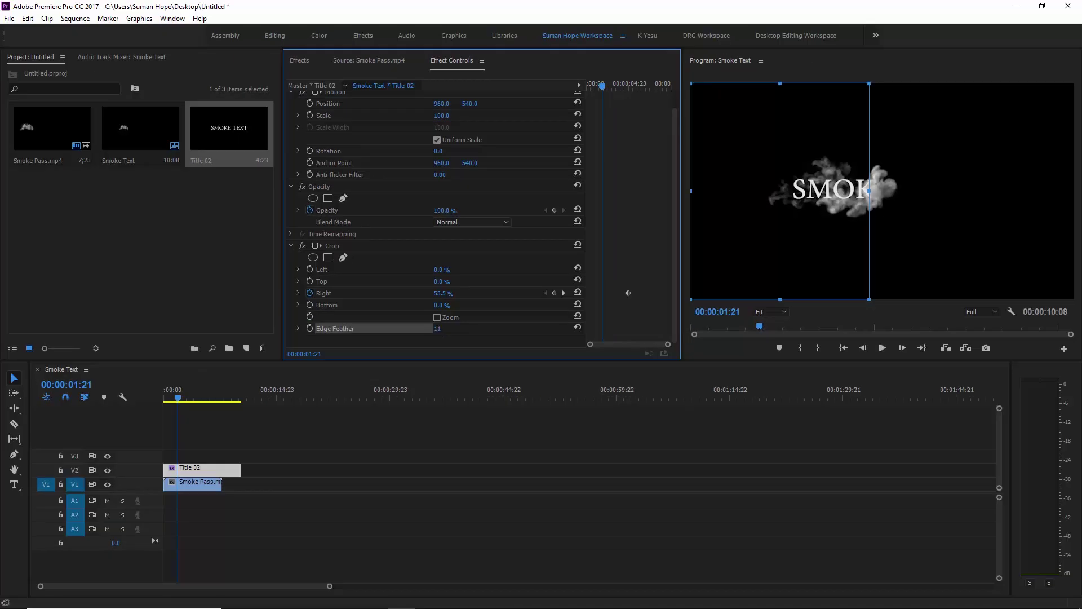
left_click(640, 465)
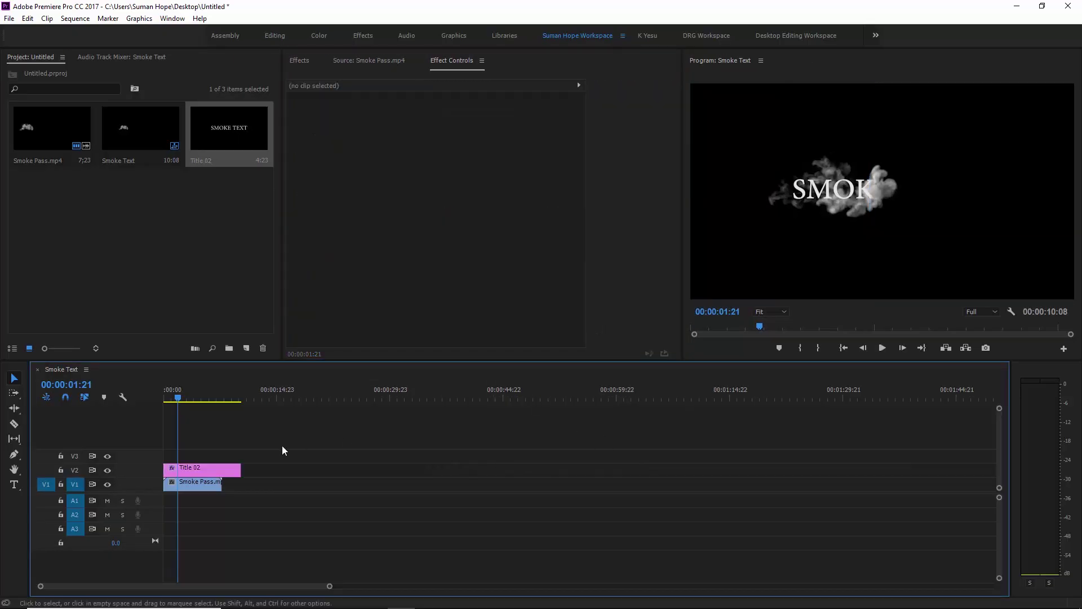
- Set Title 02's crop Edge Feather to 30, preview the reveal, and select Smoke Pass.mp4
left_click(204, 469)
left_click_drag(438, 329, 425, 329)
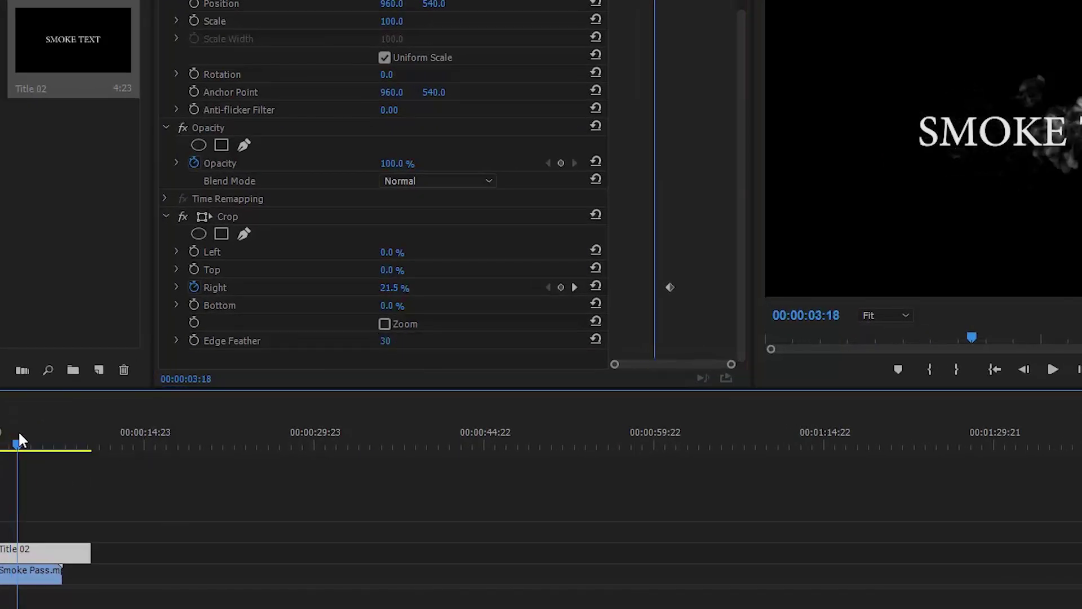
left_click_drag(16, 433, 1, 433)
key("space")
left_click(96, 552)
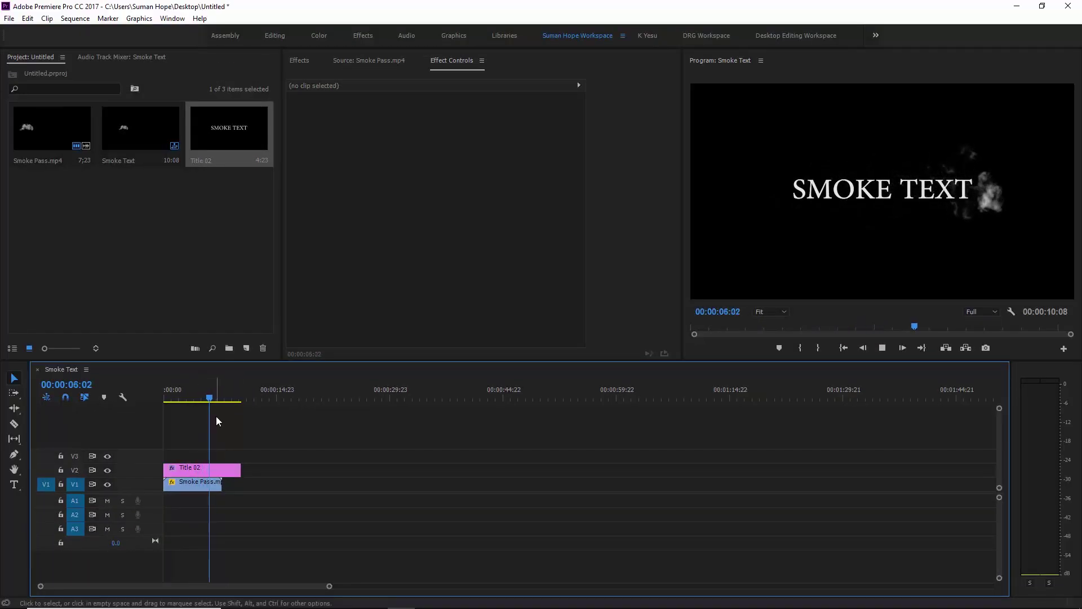
left_click(167, 398)
left_click_drag(167, 404, 186, 403)
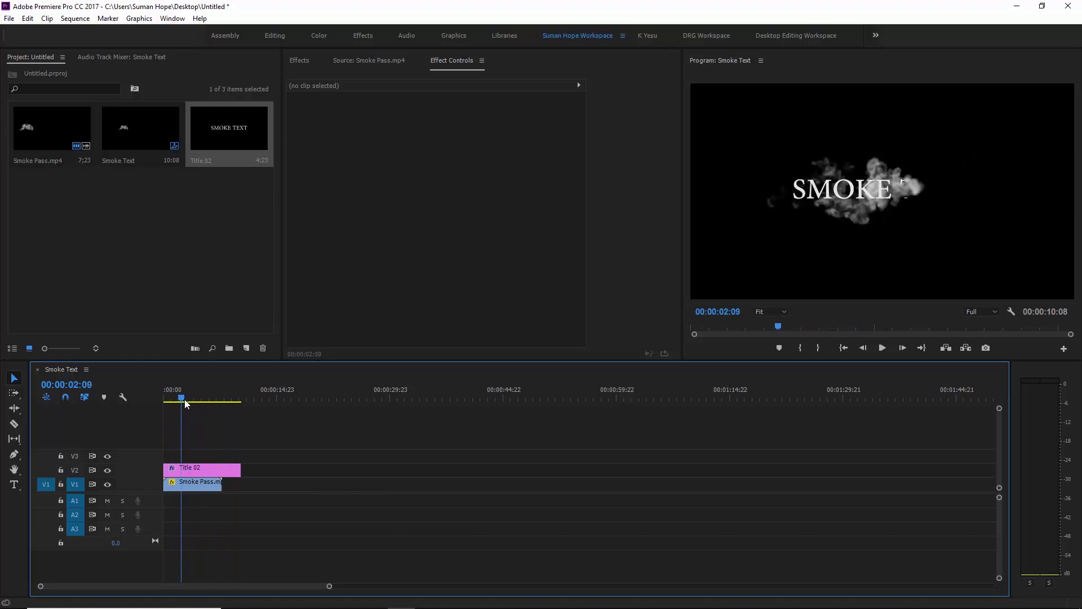
left_click(181, 488)
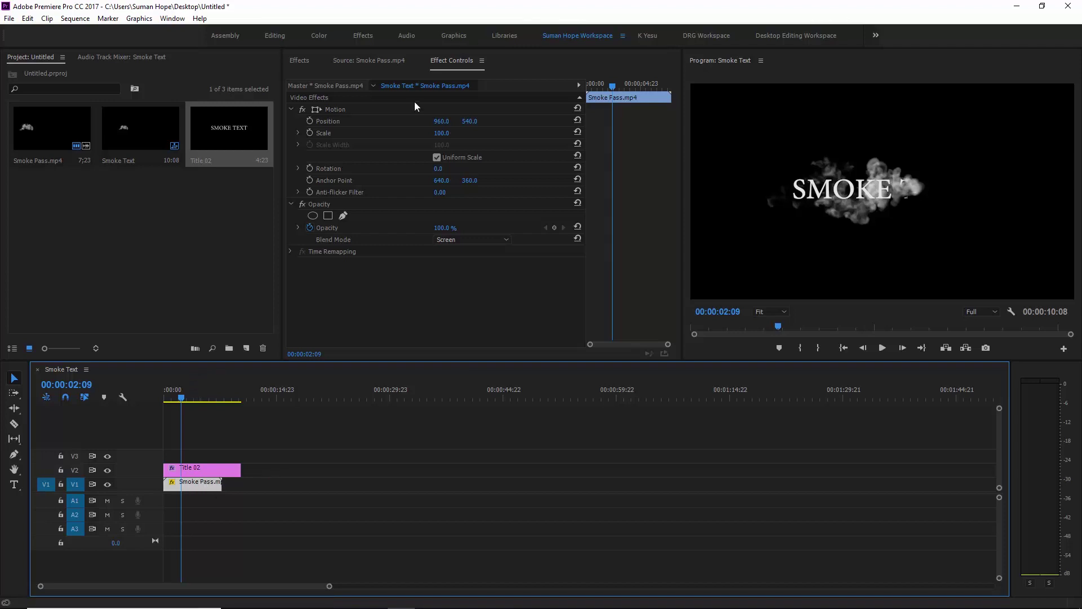
- Scale the Smoke Pass.mp4 clip to 120 and preview the larger smoke
left_click(362, 137)
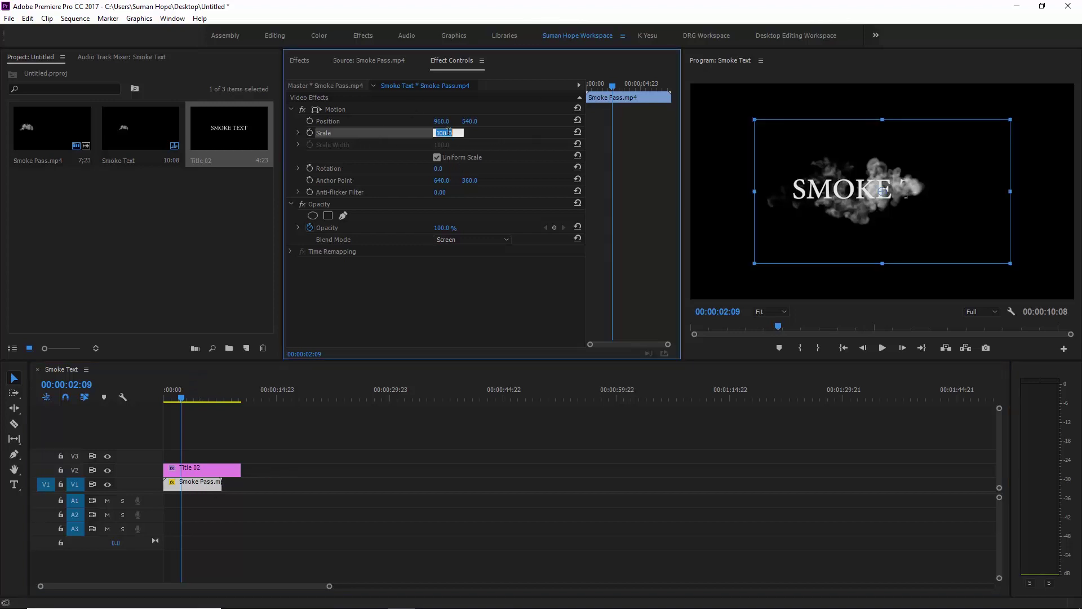
type("120")
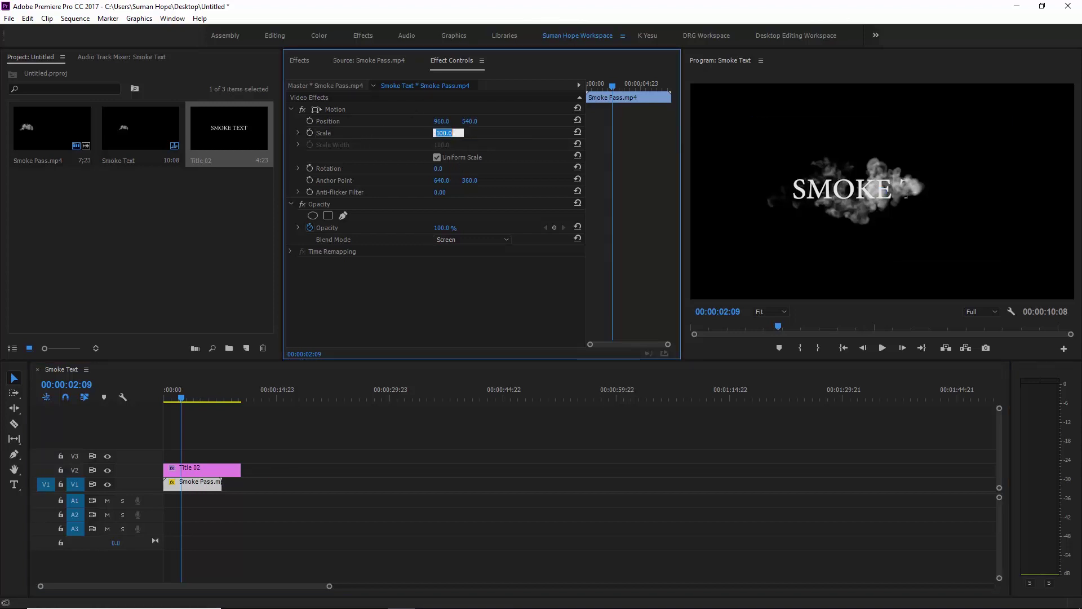
key("Return")
key("space")
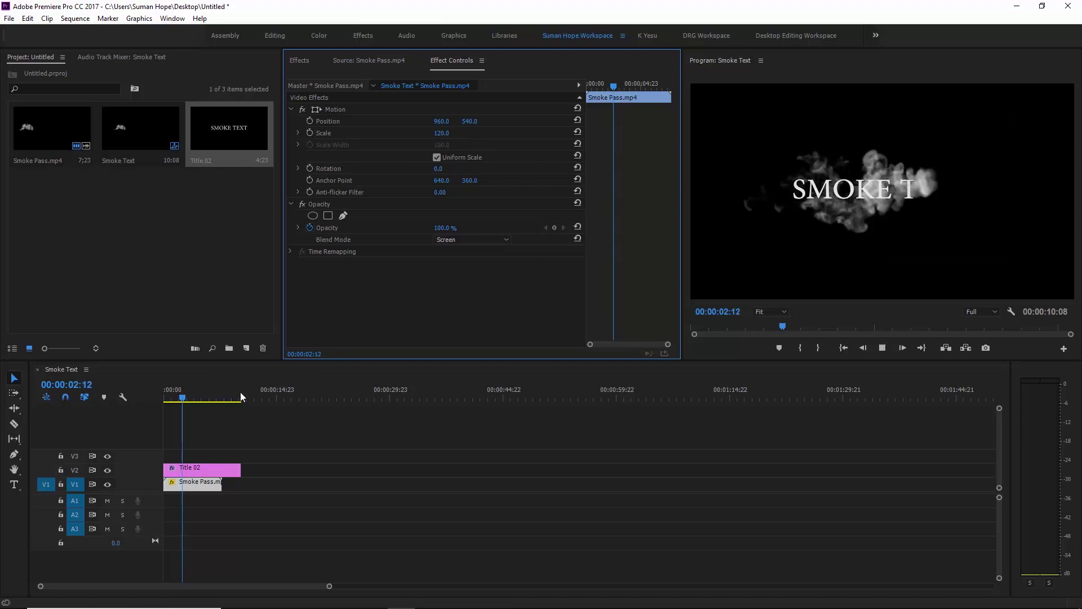
key("space")
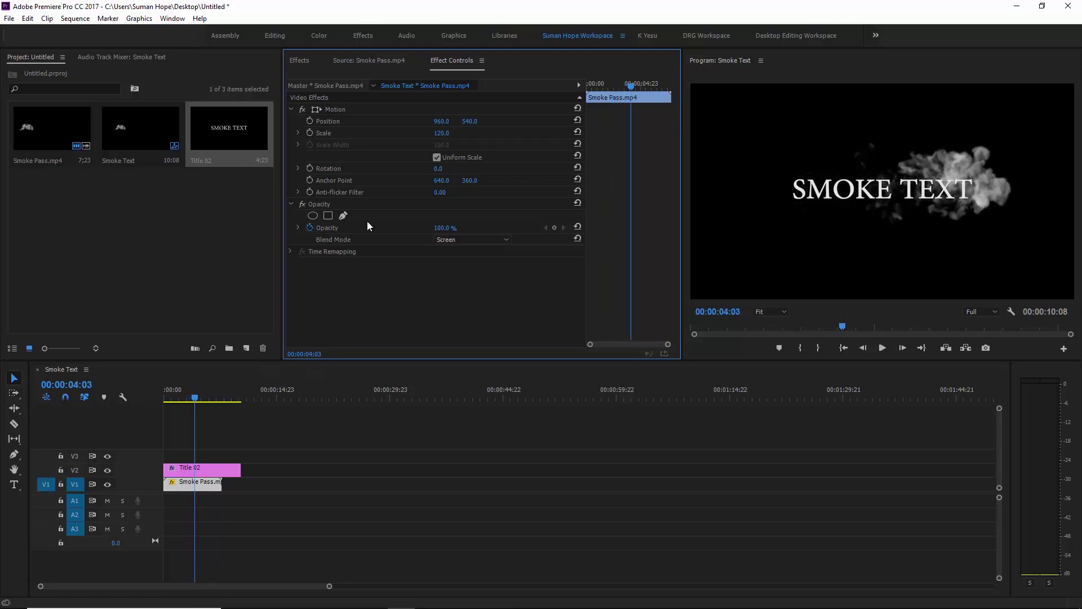
- Raise the smoke clip's scale to 125 and play the reveal from the start
type("5")
key("Return")
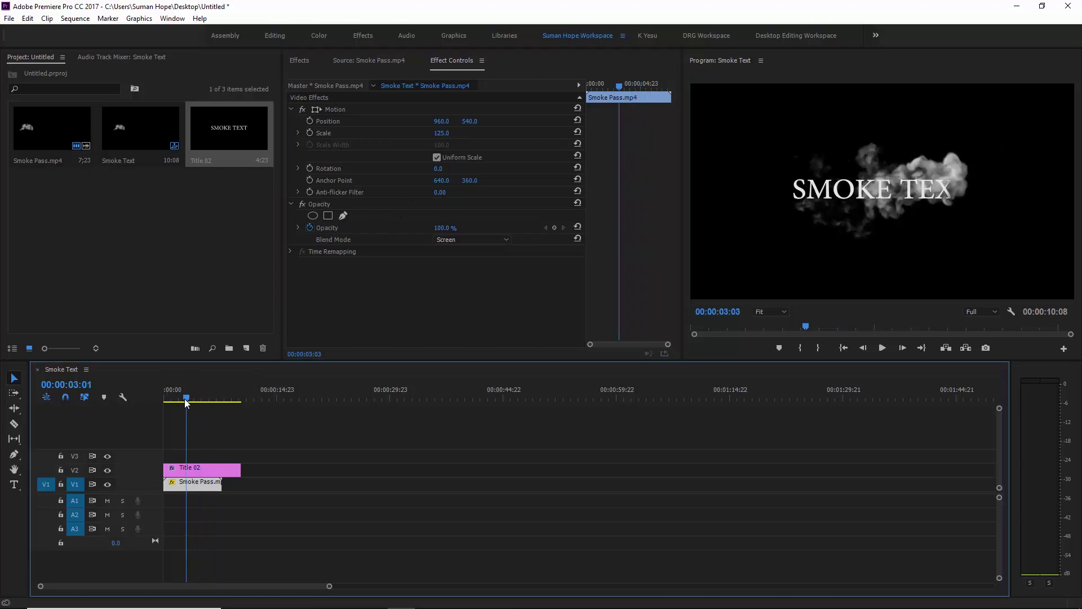
left_click_drag(194, 399, 126, 399)
key("space")
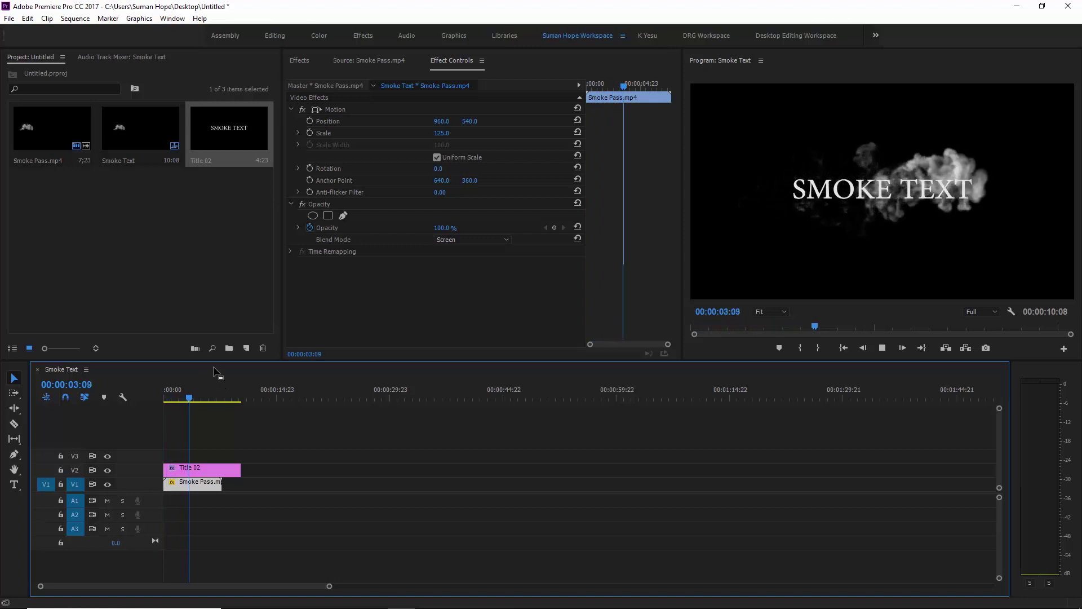
key("space")
key("space")
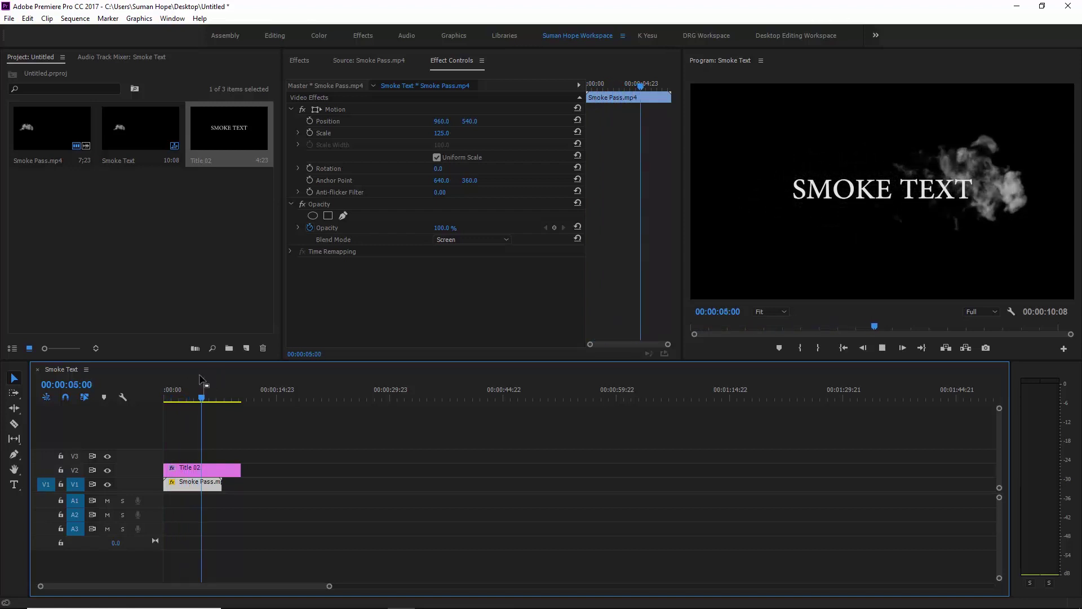
key("space")
left_click(177, 414)
key("Home")
key("space")
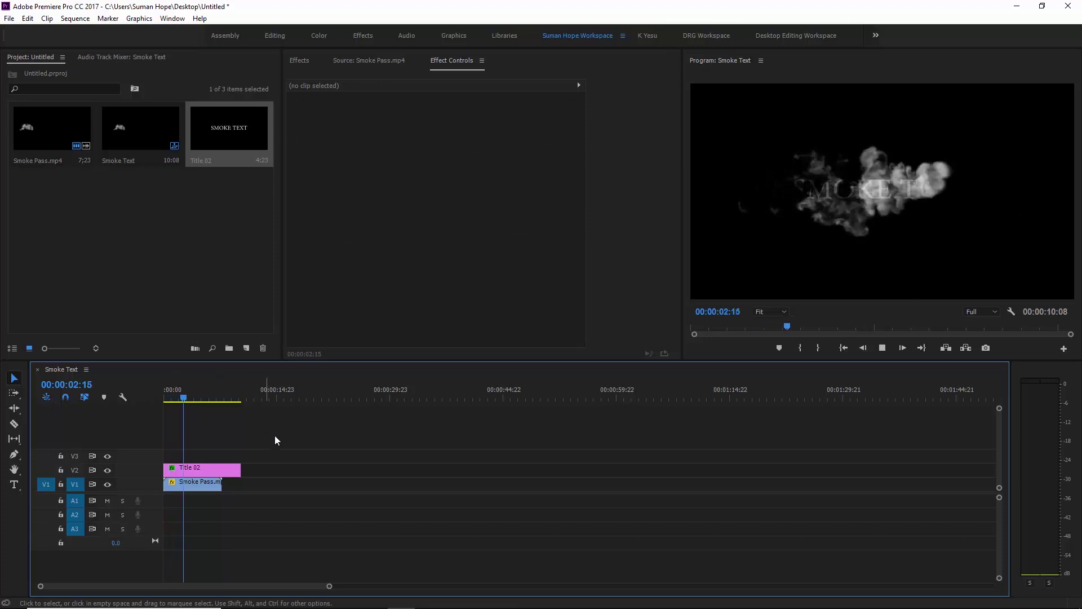
- Try the Soft Light blend mode on Title 02 and preview it
key("space")
left_click(211, 467)
left_click(462, 240)
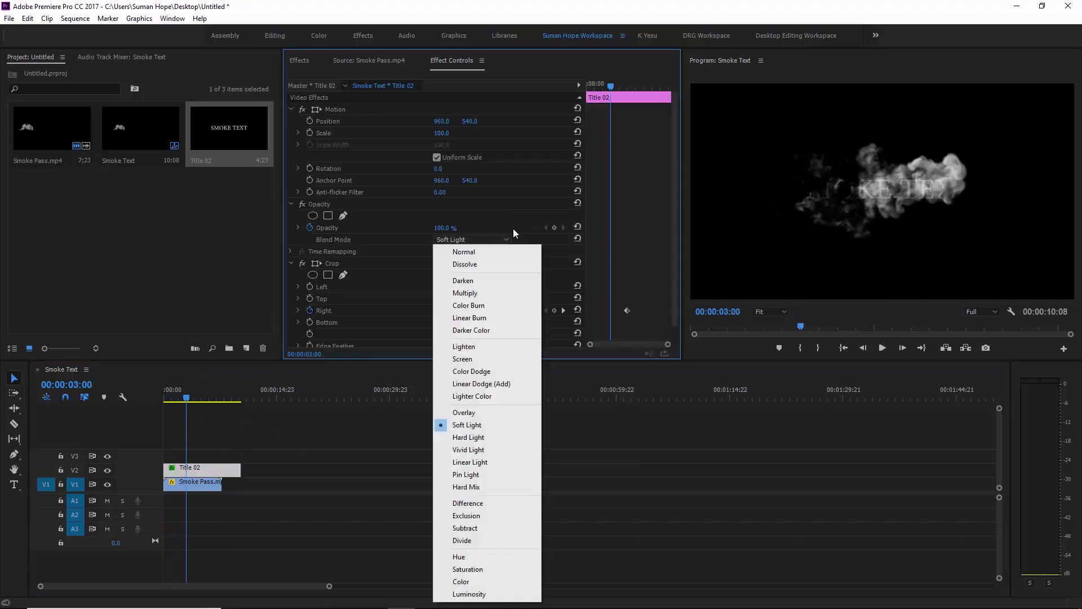
left_click(398, 244)
left_click(446, 239)
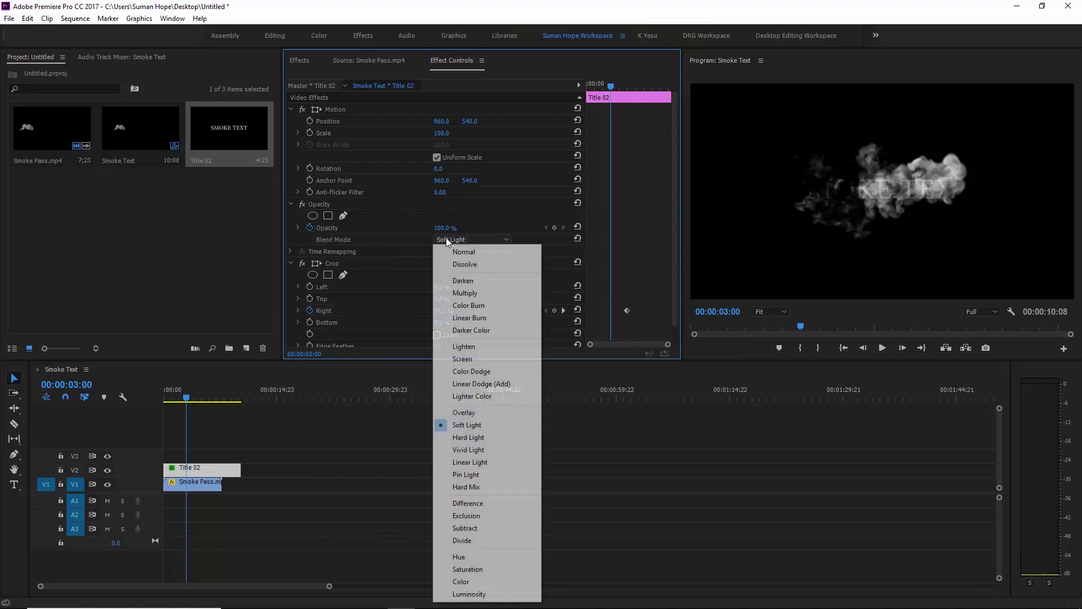
left_click(493, 424)
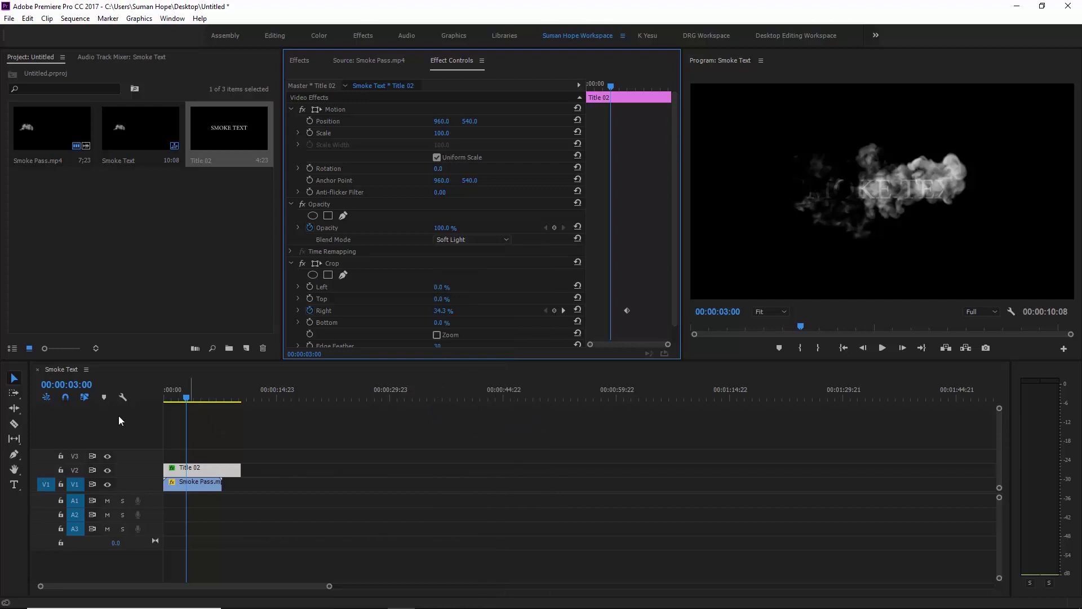
key("Home")
key("space")
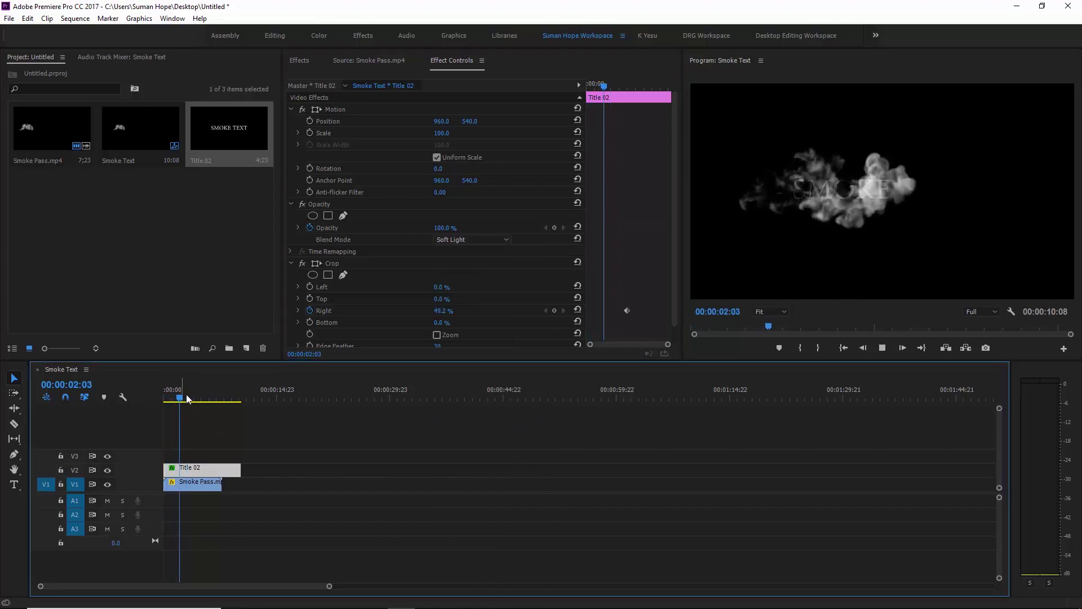
- Switch Title 02's blend mode to Overlay and preview it
left_click(470, 239)
left_click(489, 419)
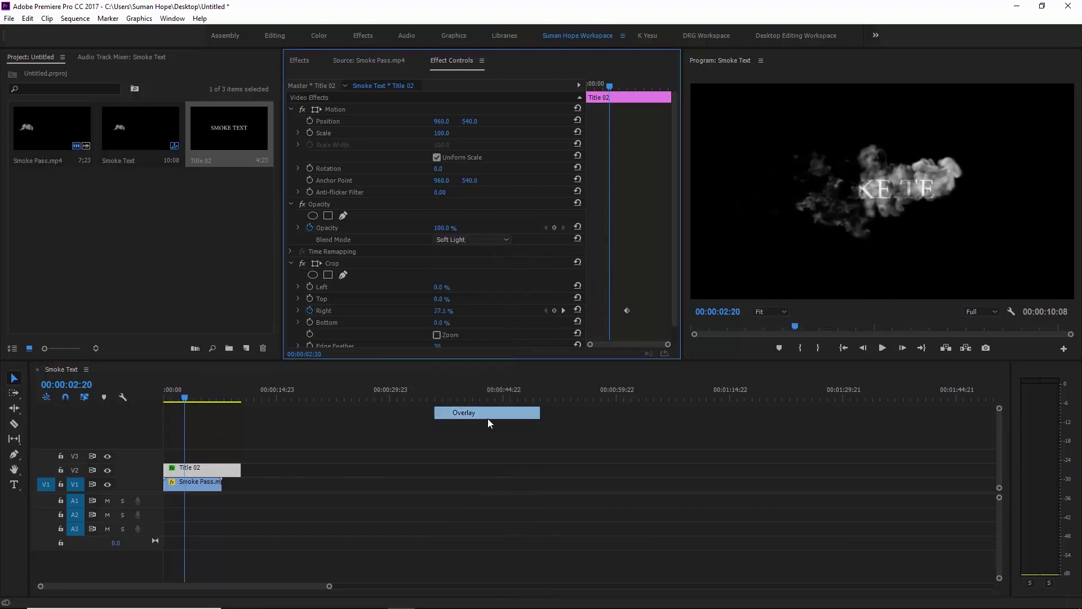
left_click(179, 399)
key("space")
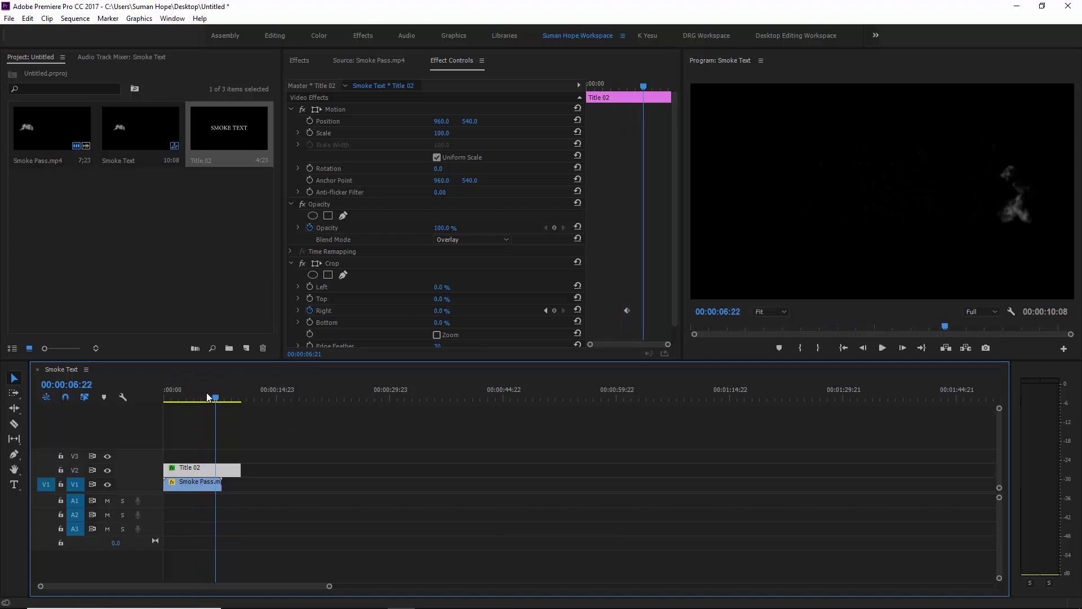
- Set Title 02's blend mode to Screen and play back the reveal
left_click(170, 396)
scroll(470, 239, "up", 4)
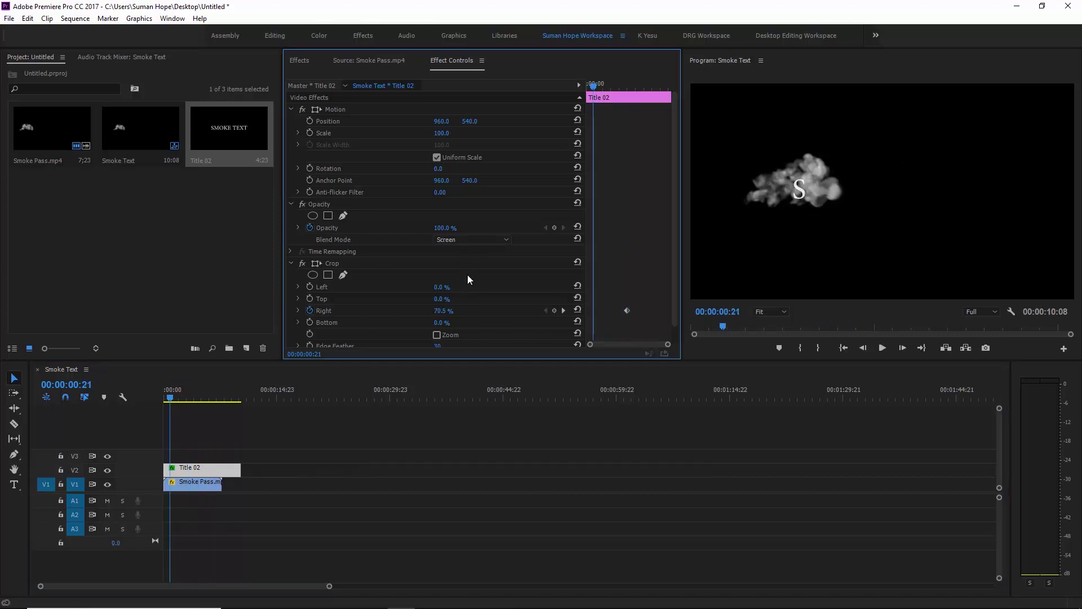
left_click(489, 238)
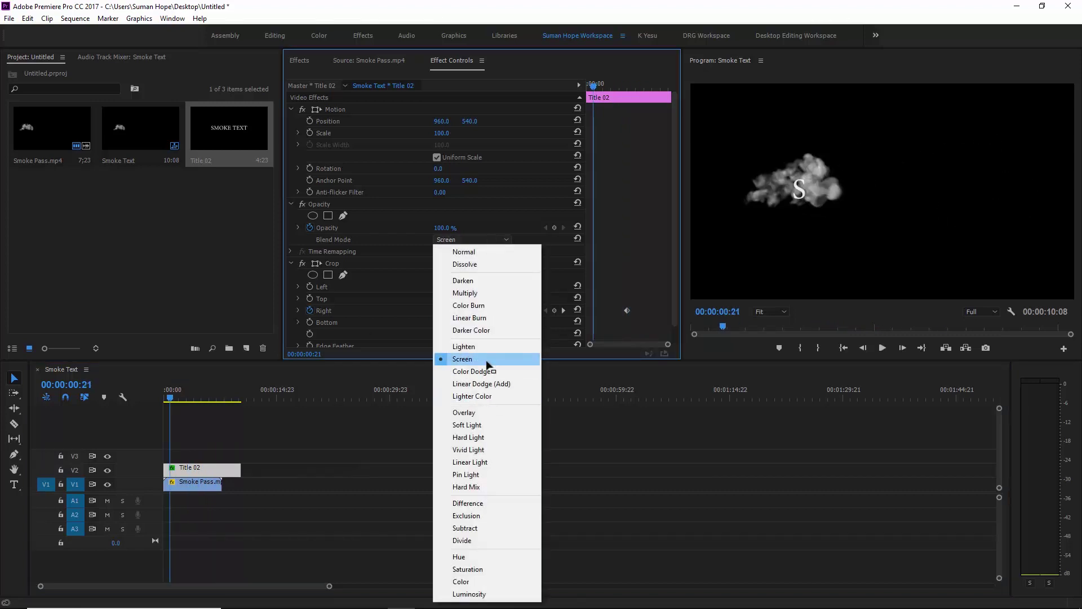
left_click(459, 359)
left_click(132, 402)
key("space")
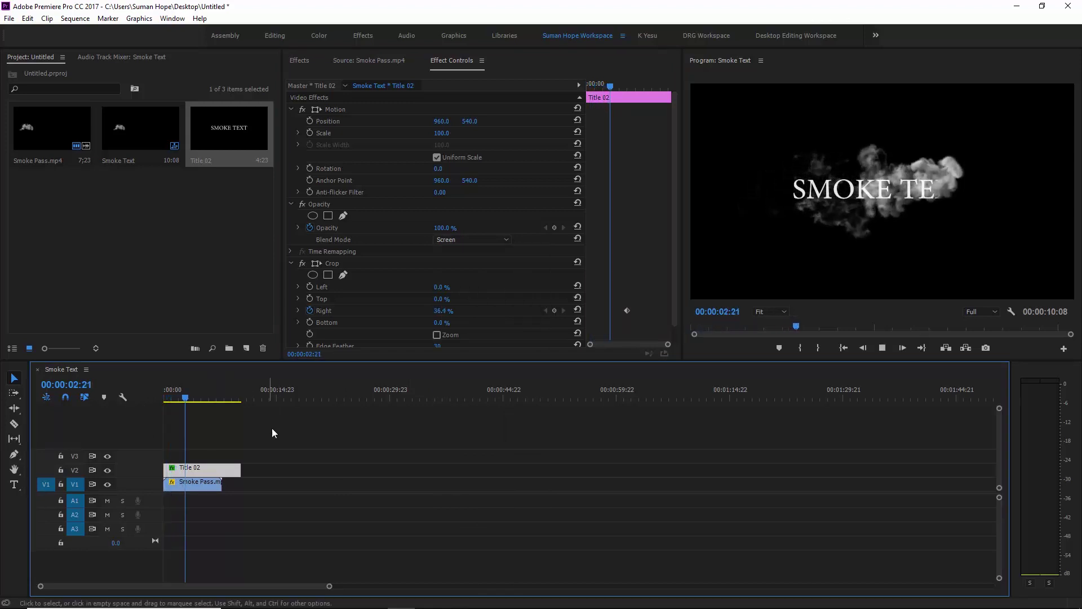
key("space")
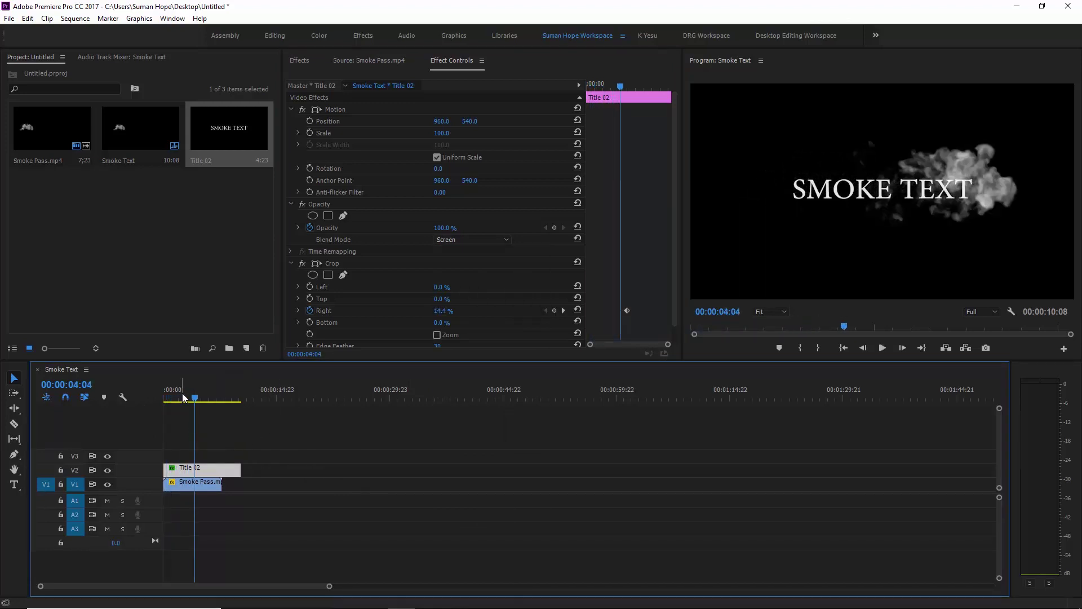
- Move the playhead back to 2 seconds and select Cross Dissolve under Video Transitions > Dissolve
left_click_drag(194, 397, 178, 400)
left_click(299, 60)
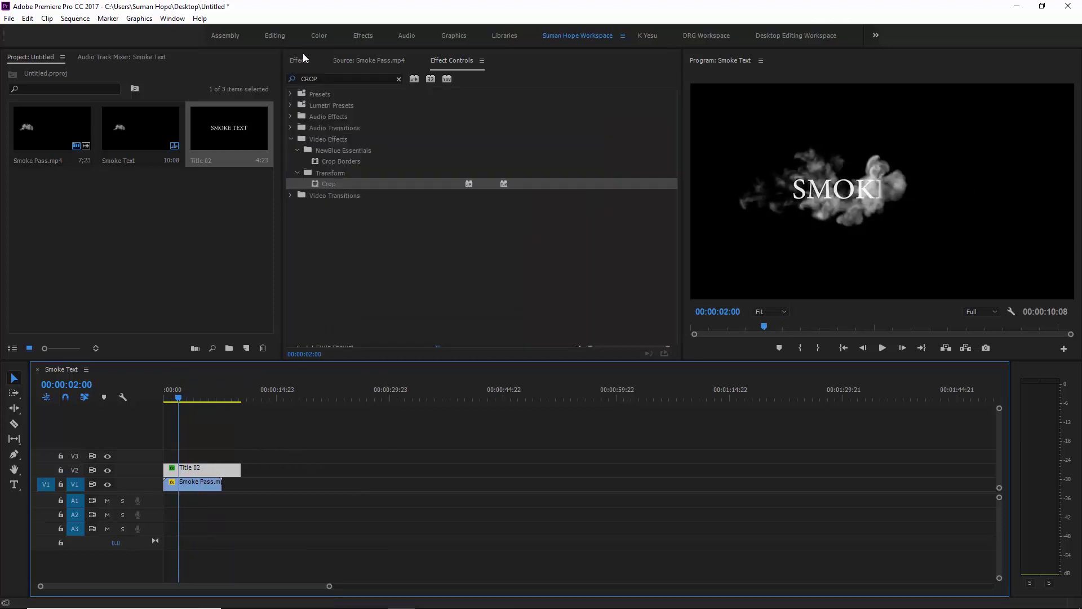
left_click(291, 150)
left_click(291, 150)
left_click(296, 195)
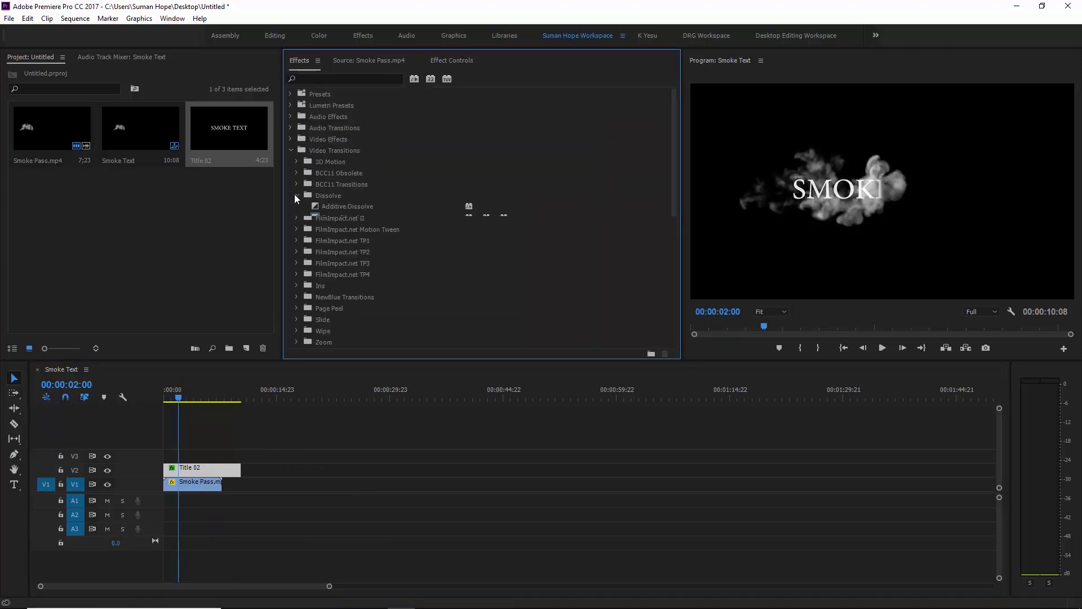
scroll(371, 251, "down", 2)
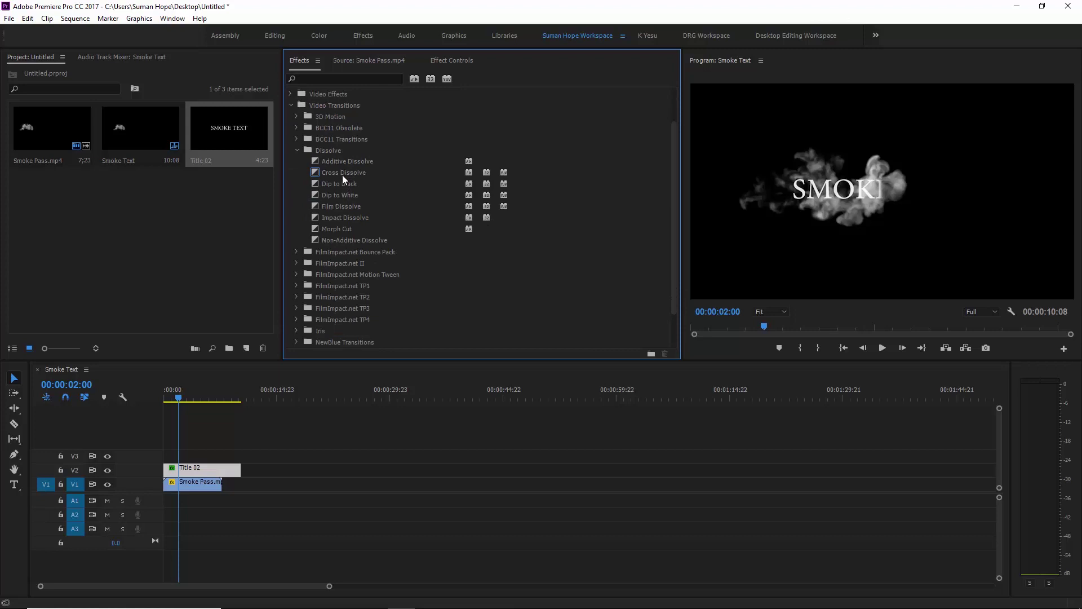
left_click(353, 175)
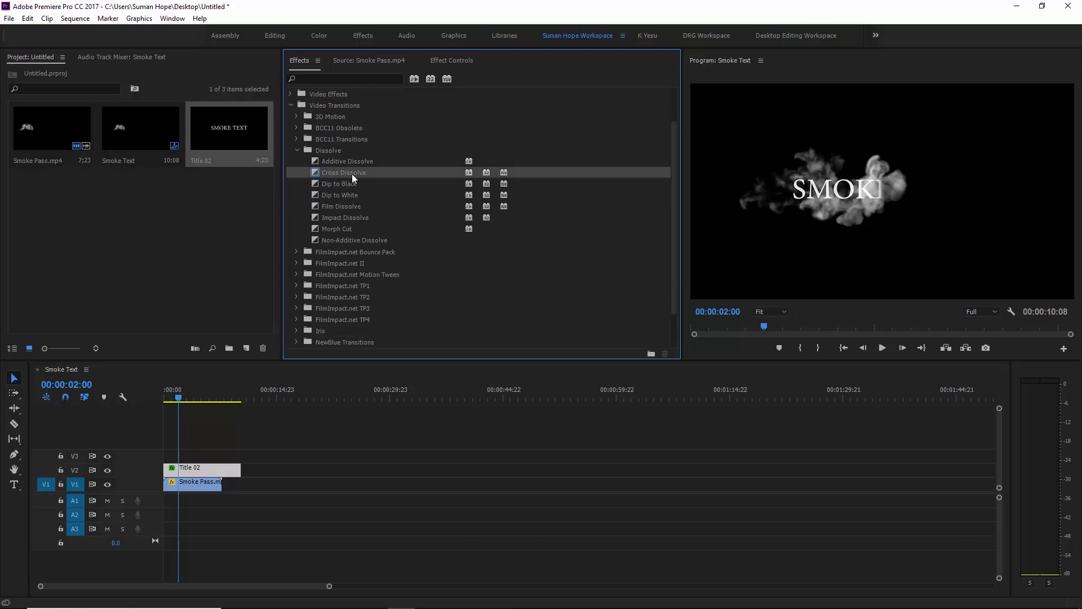
- Apply Cross Dissolve to the starts of Title 02 and Smoke Pass.mp4, and to Smoke Pass.mp4's end
left_click_drag(354, 171, 319, 285)
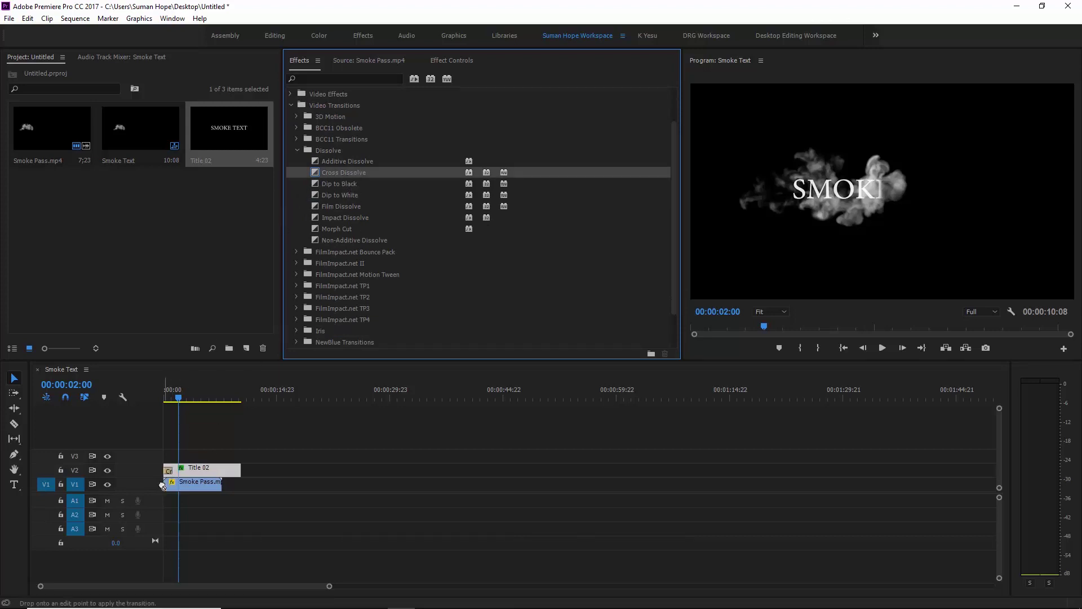
left_click_drag(346, 171, 348, 289)
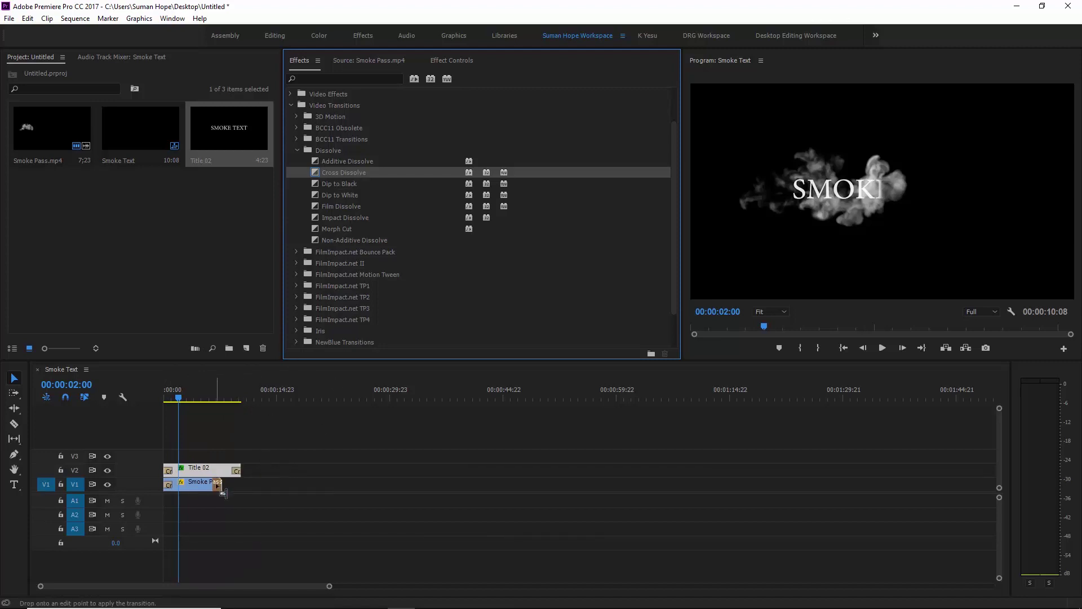
left_click_drag(209, 403, 12, 410)
left_click(335, 491)
key("space")
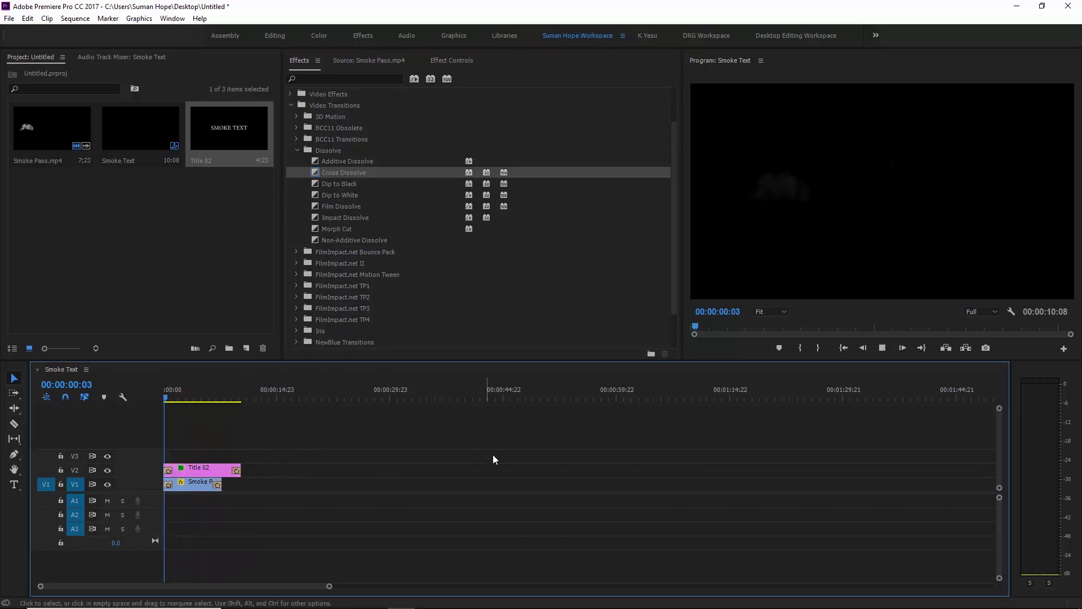